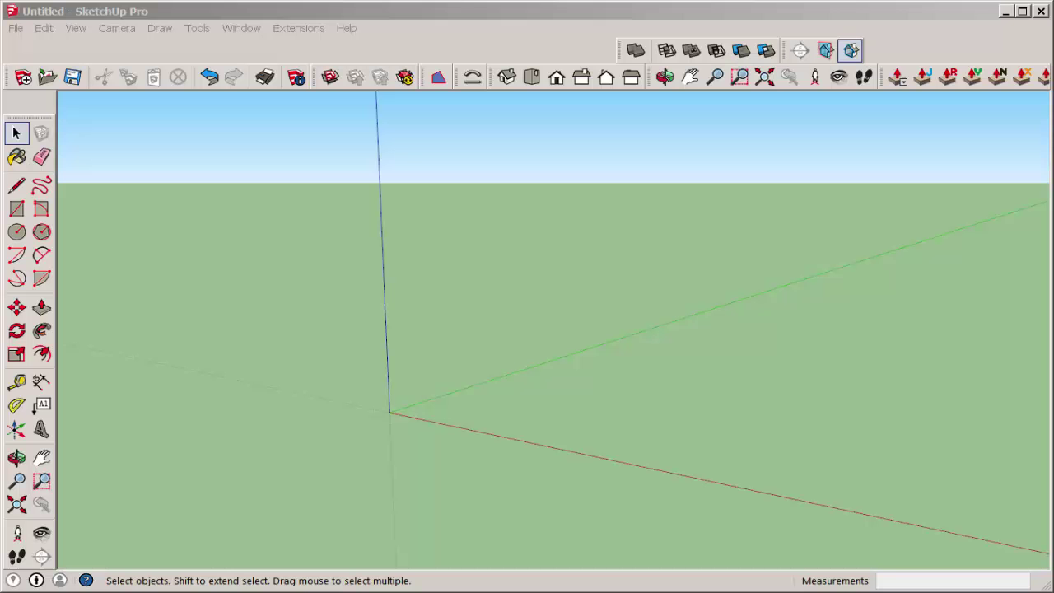
# Draw an 8' by 8' square at the origin and push it up 16' into a box.
pyautogui.click(16, 208)
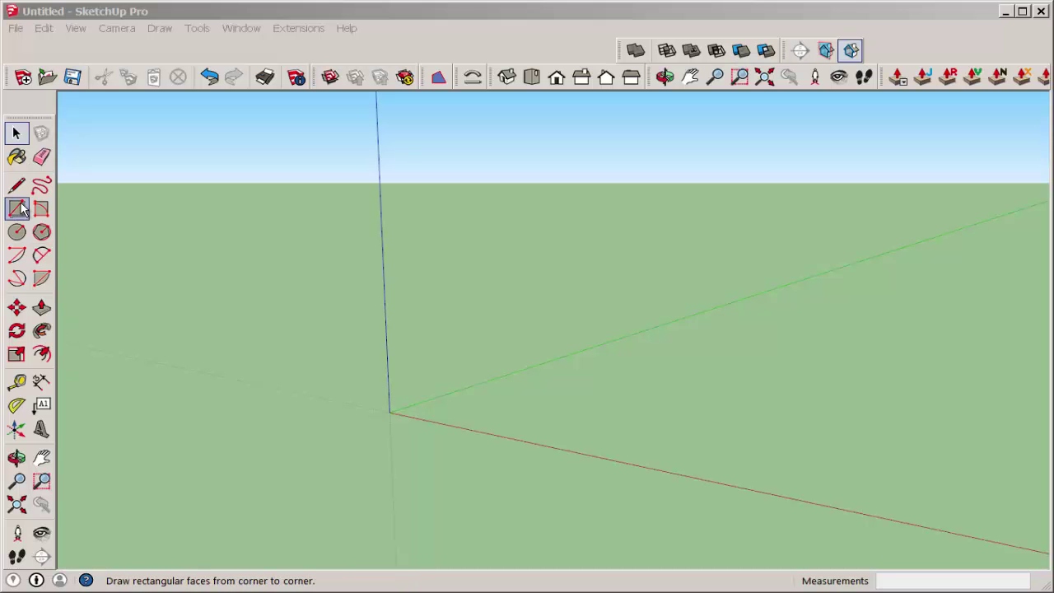
pyautogui.click(389, 412)
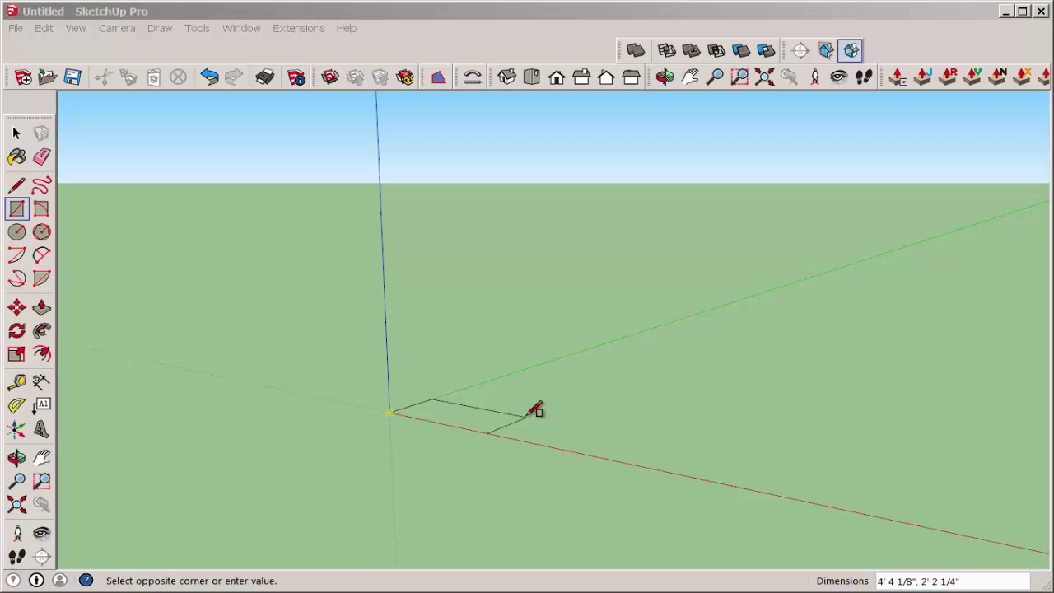
pyautogui.write("8',8',8'")
pyautogui.press('Return')
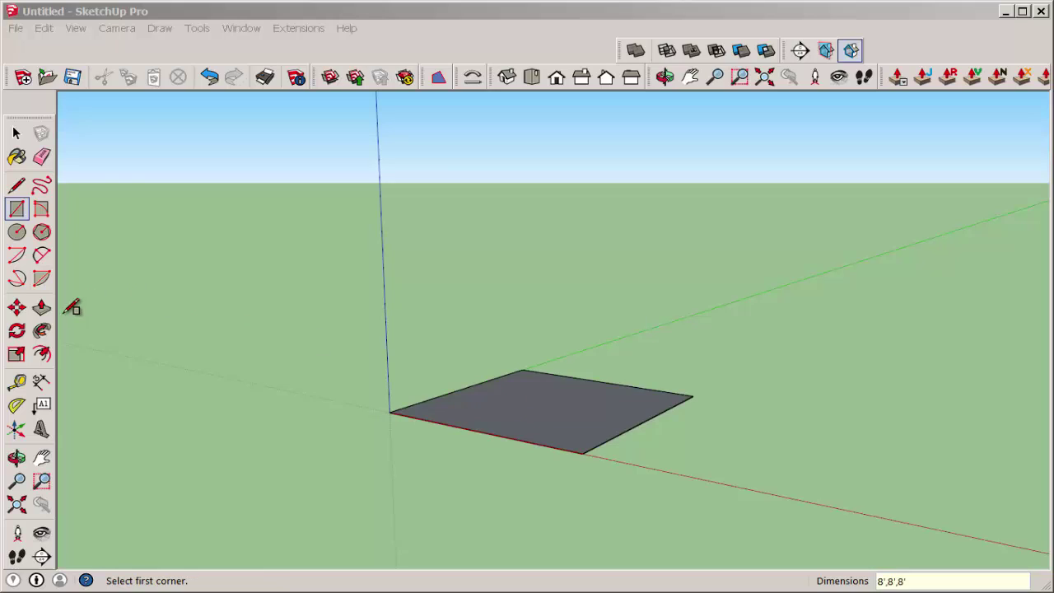
pyautogui.click(41, 306)
pyautogui.moveTo(579, 433); pyautogui.dragTo(566, 337)
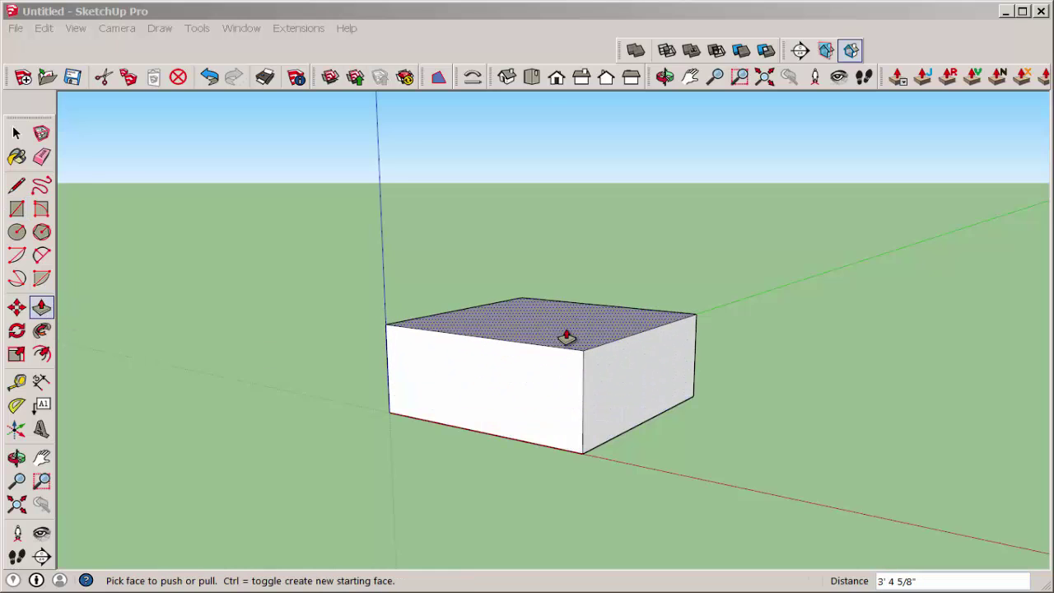
pyautogui.press('Return')
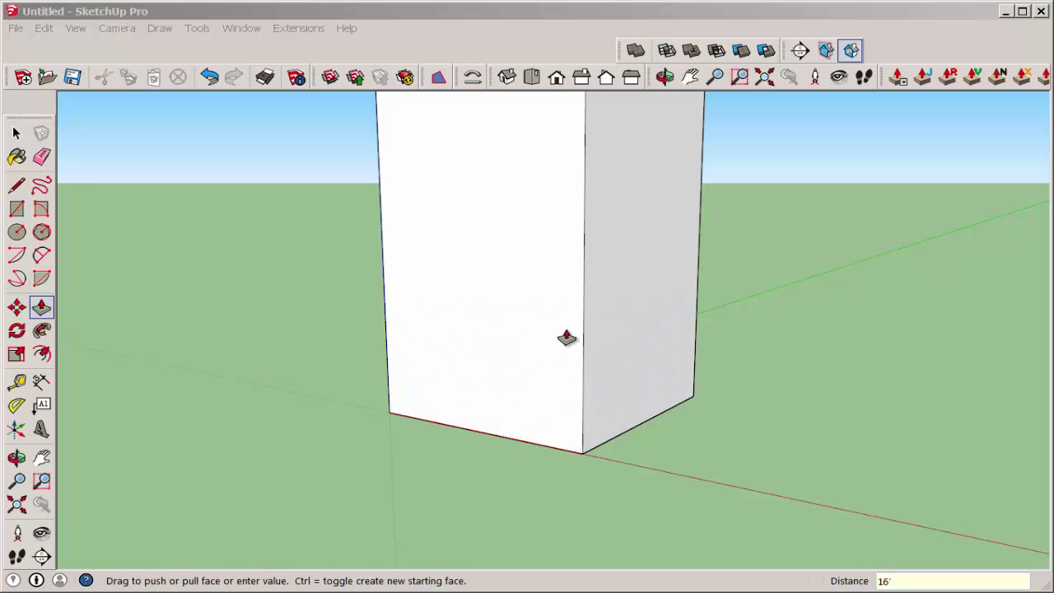
pyautogui.scroll(-2, 510, 321)
pyautogui.moveTo(470, 305); pyautogui.dragTo(474, 317, button='middle')
pyautogui.scroll(-3, 494, 395)
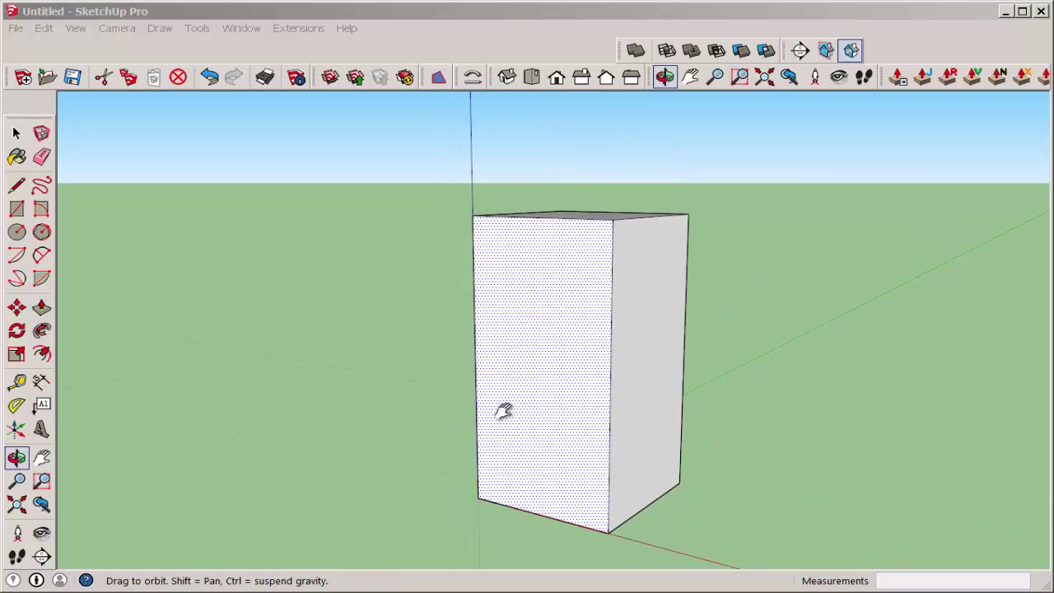
# Make all the box's faces and edges one group, then view it from the Front standard view.
pyautogui.press('p')
pyautogui.press('space')
pyautogui.click(414, 285)
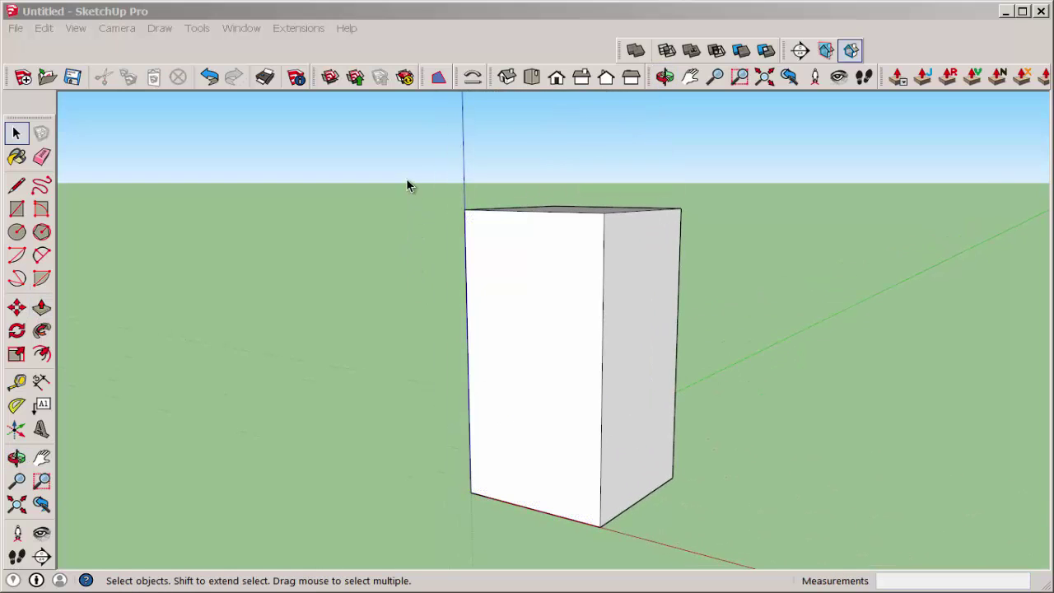
pyautogui.moveTo(406, 178); pyautogui.dragTo(774, 558)
pyautogui.rightClick(524, 341)
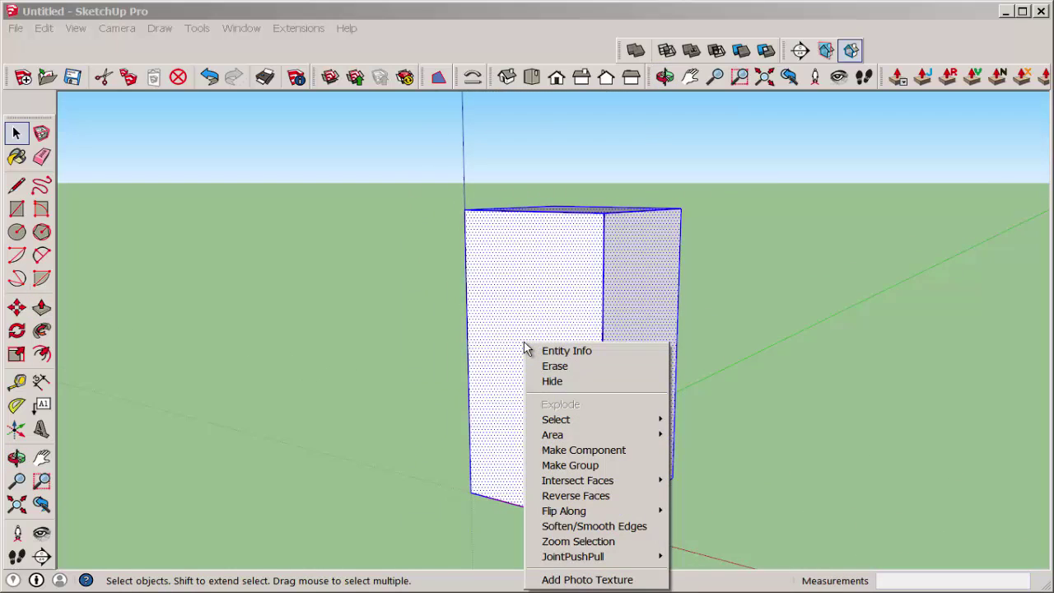
pyautogui.click(570, 466)
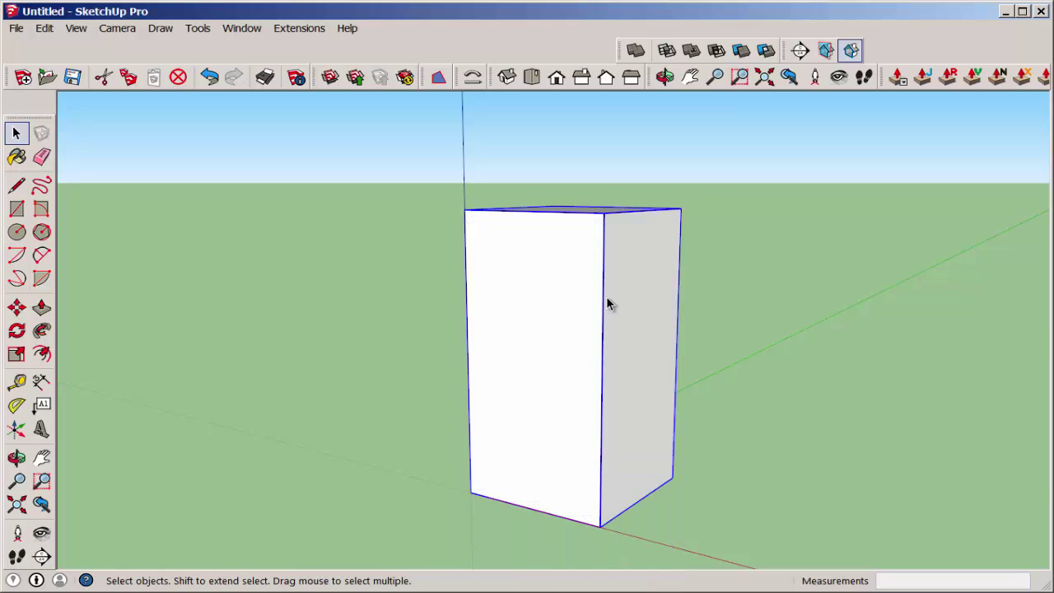
pyautogui.click(559, 76)
pyautogui.scroll(2, 527, 467)
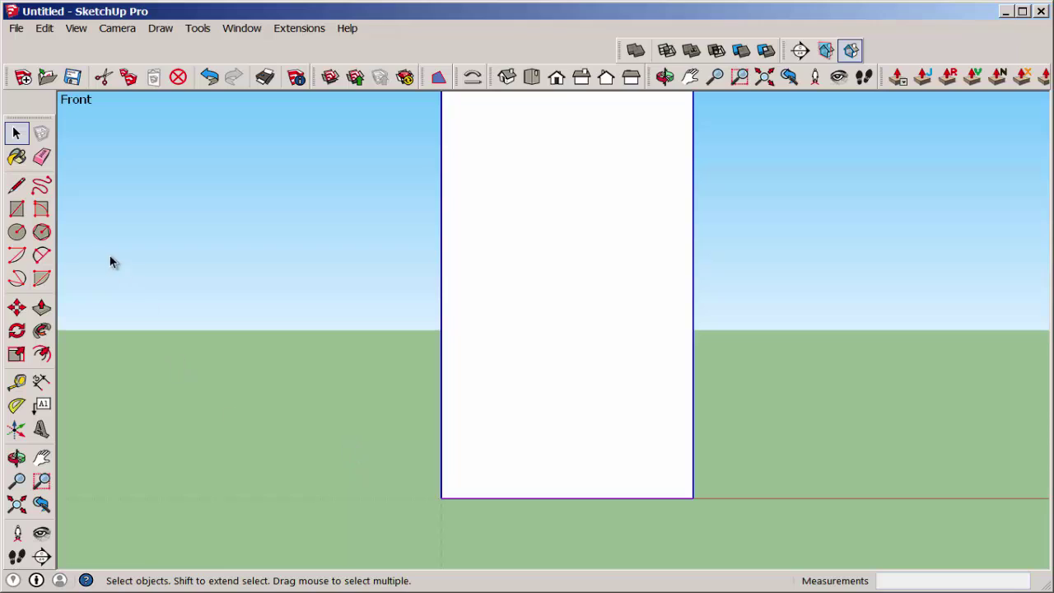
# Draw a half-circle arc from the bottom-left corner that dips below the edge.
pyautogui.click(41, 254)
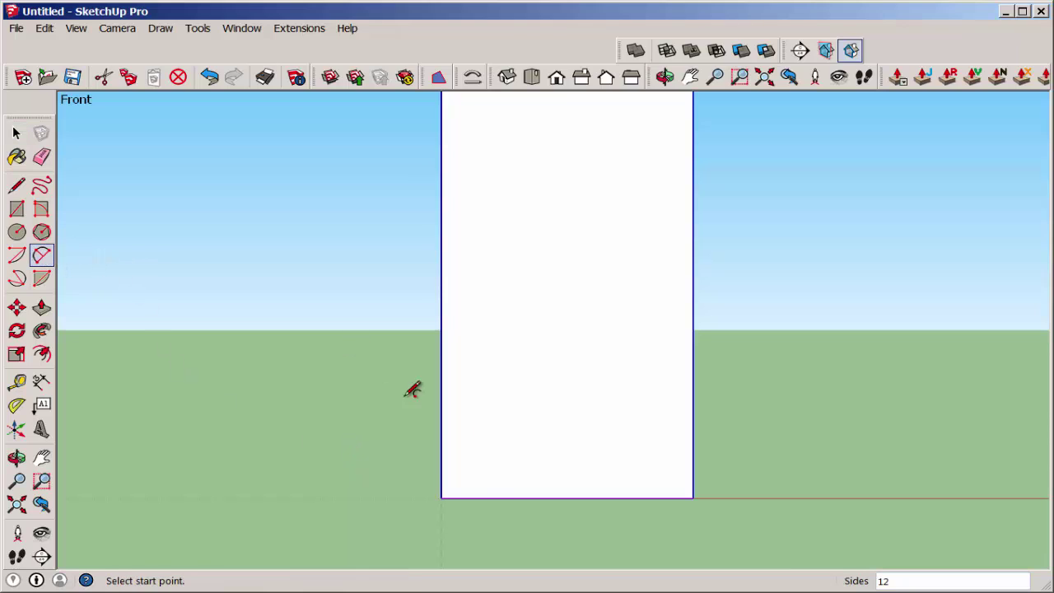
pyautogui.click(443, 496)
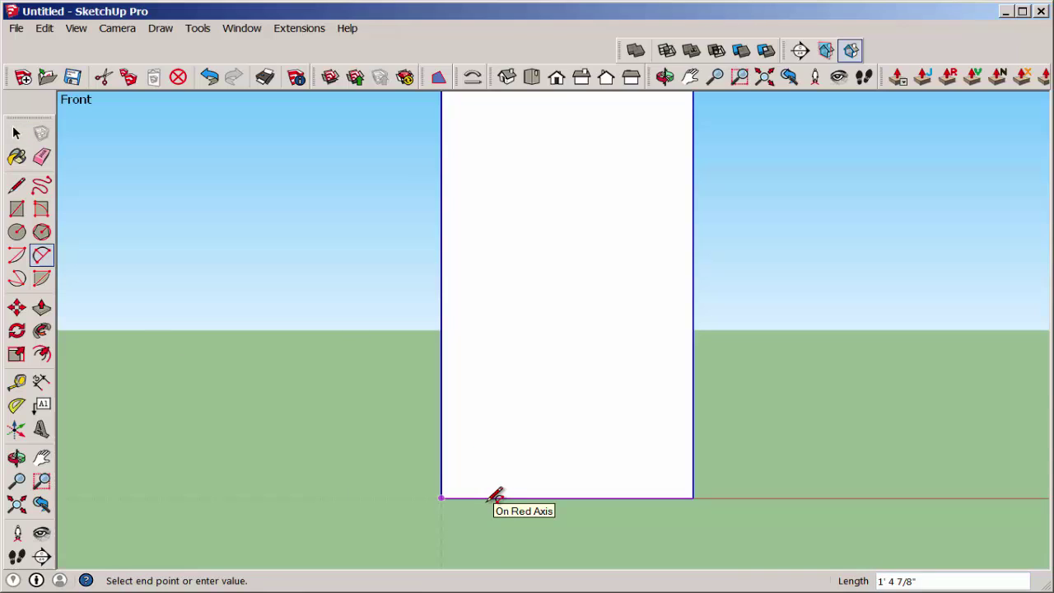
pyautogui.click(494, 496)
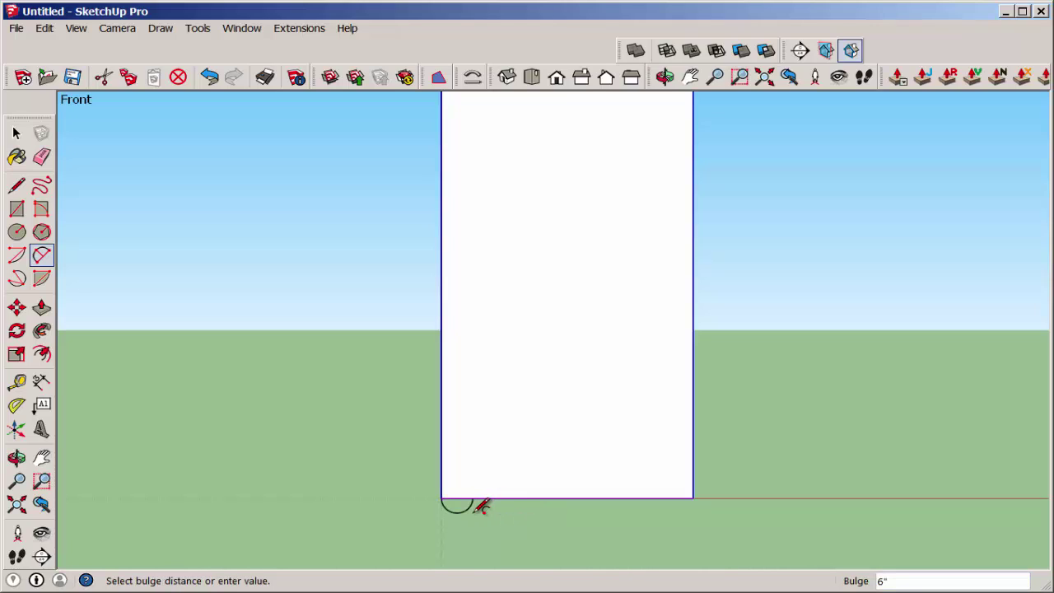
pyautogui.click(479, 503)
# Add a second half-circle arc bulging upward from the first one's end, then select both arcs.
pyautogui.click(473, 499)
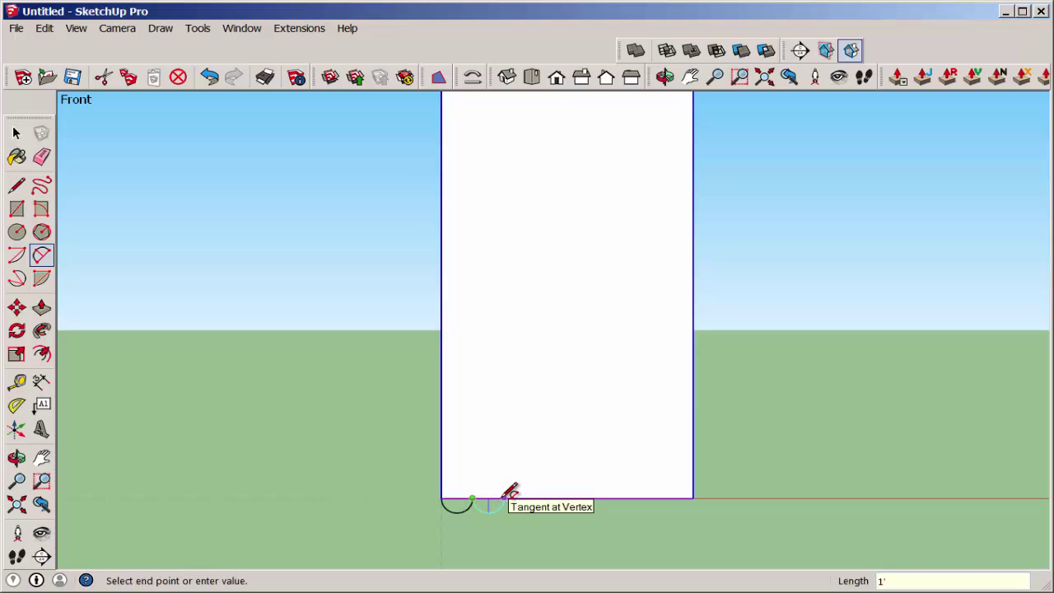
pyautogui.click(504, 497)
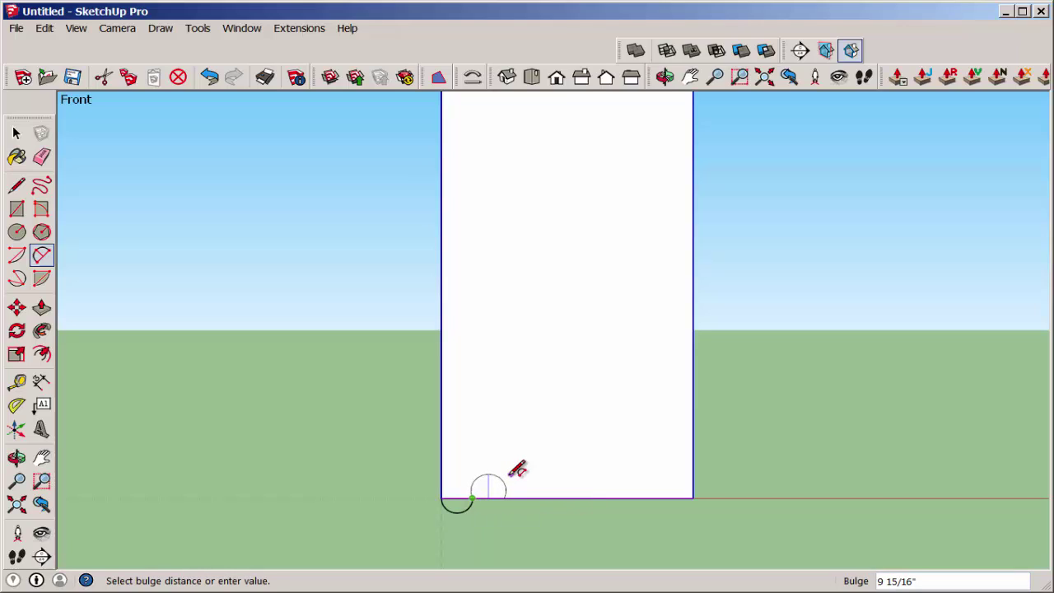
pyautogui.click(522, 471)
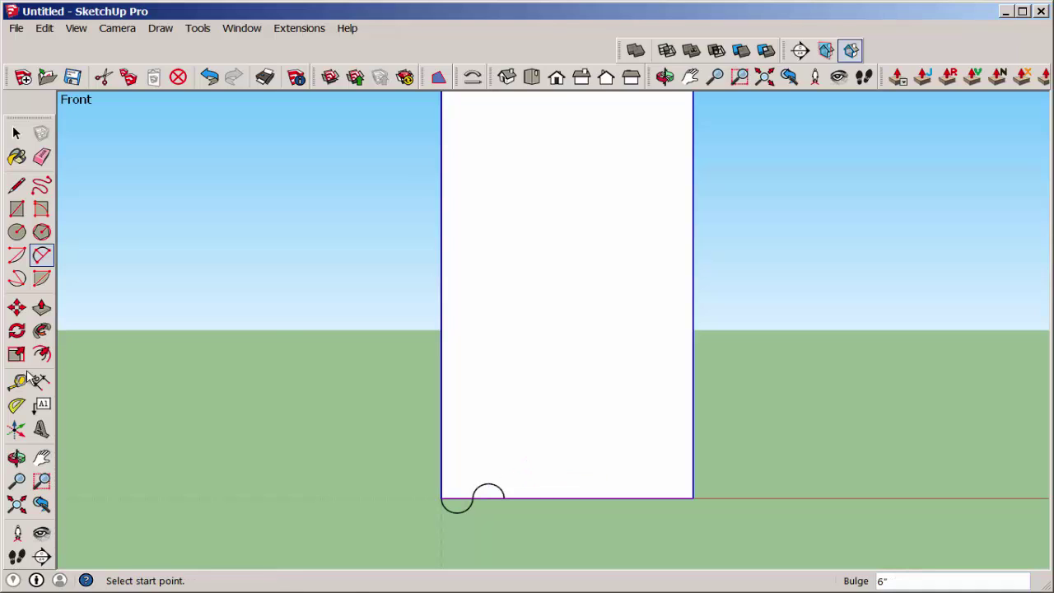
pyautogui.click(17, 133)
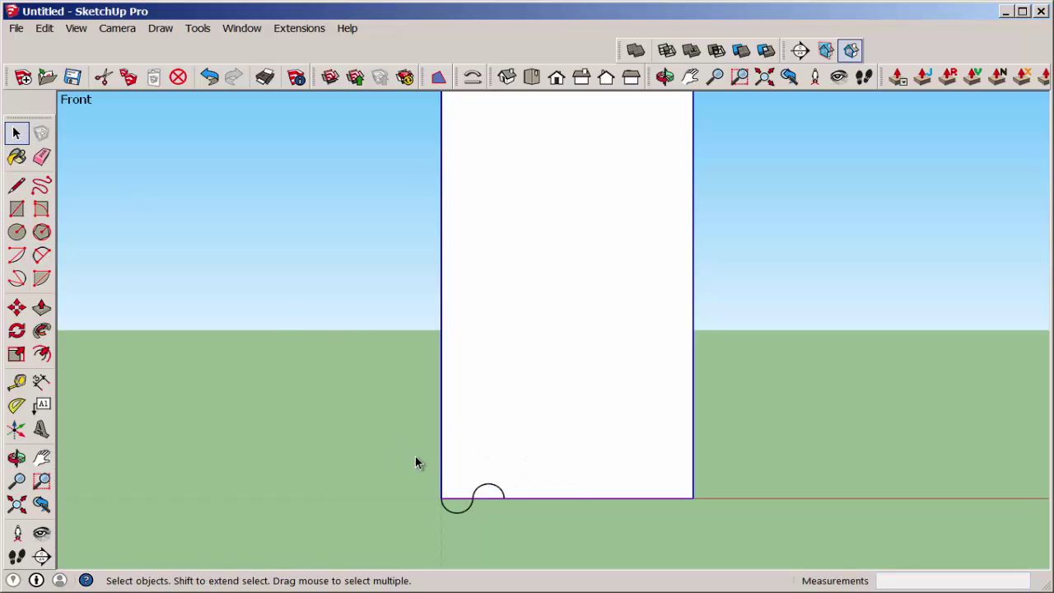
pyautogui.moveTo(416, 463); pyautogui.dragTo(581, 549)
# Group the two selected arcs into a single scallop.
pyautogui.rightClick(462, 517)
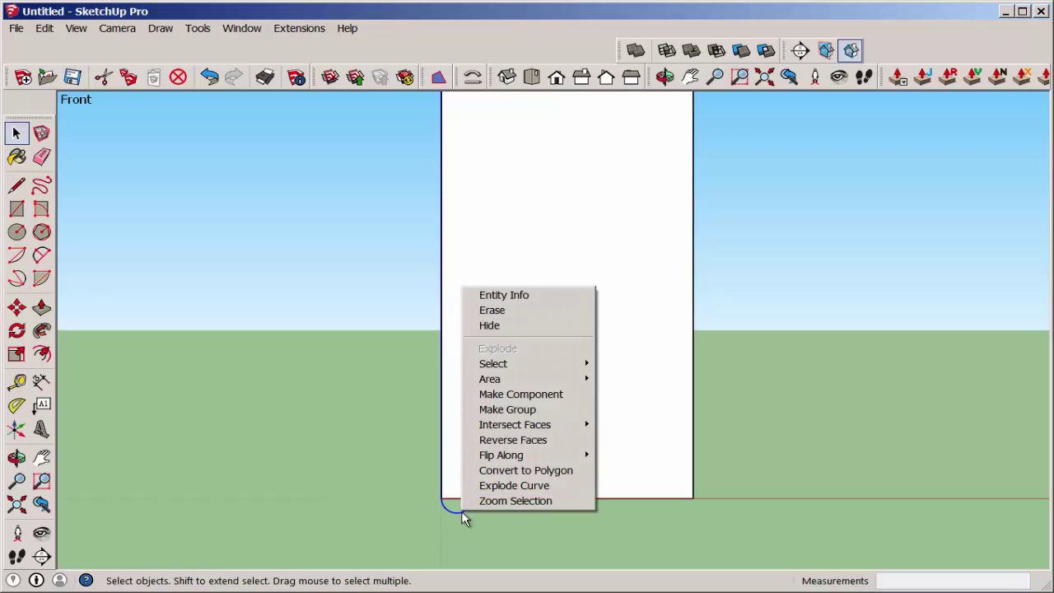
pyautogui.click(515, 416)
pyautogui.scroll(4, 504, 511)
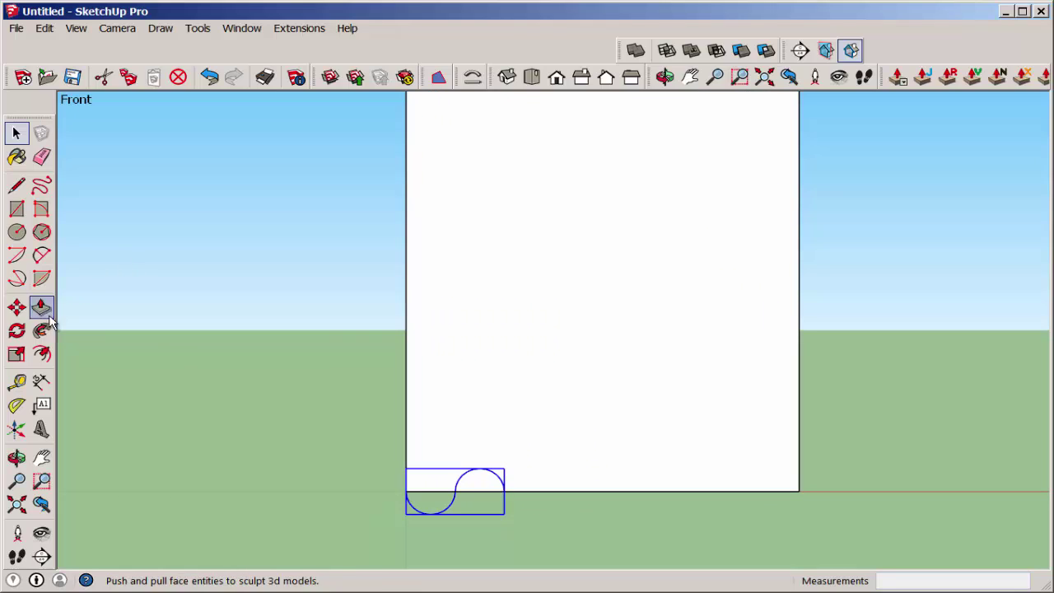
# Copy the scallop to the bottom-right corner and array it into four evenly spaced scallops.
pyautogui.click(16, 307)
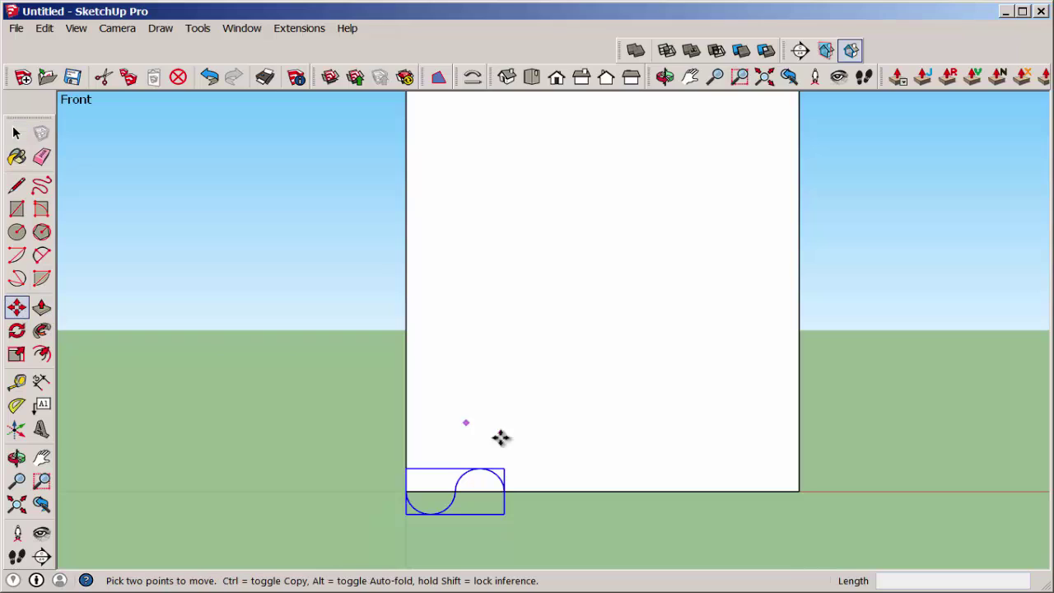
pyautogui.click(505, 492)
pyautogui.press('ctrl')
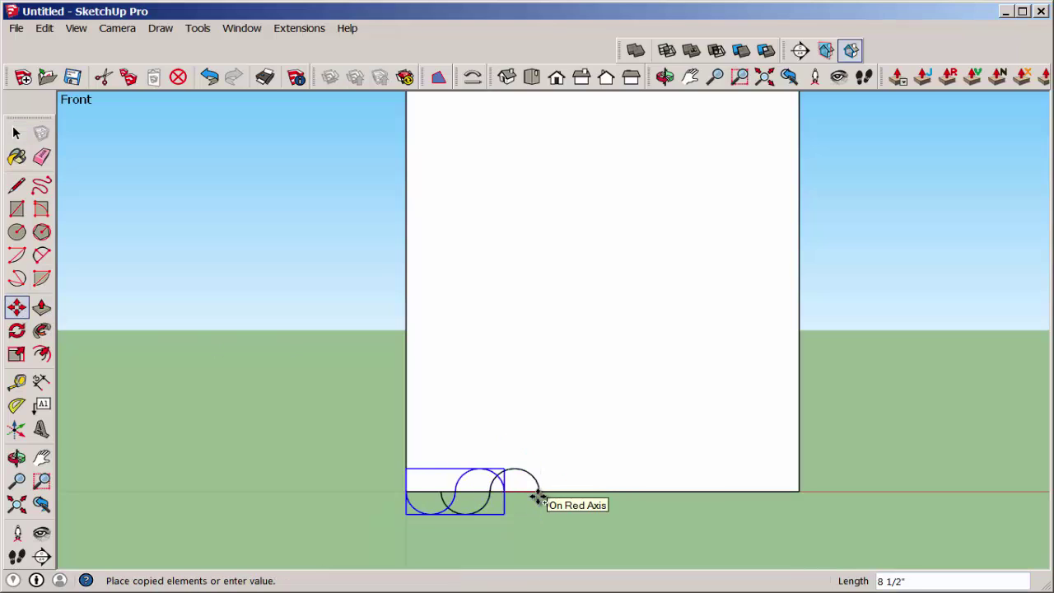
pyautogui.click(797, 492)
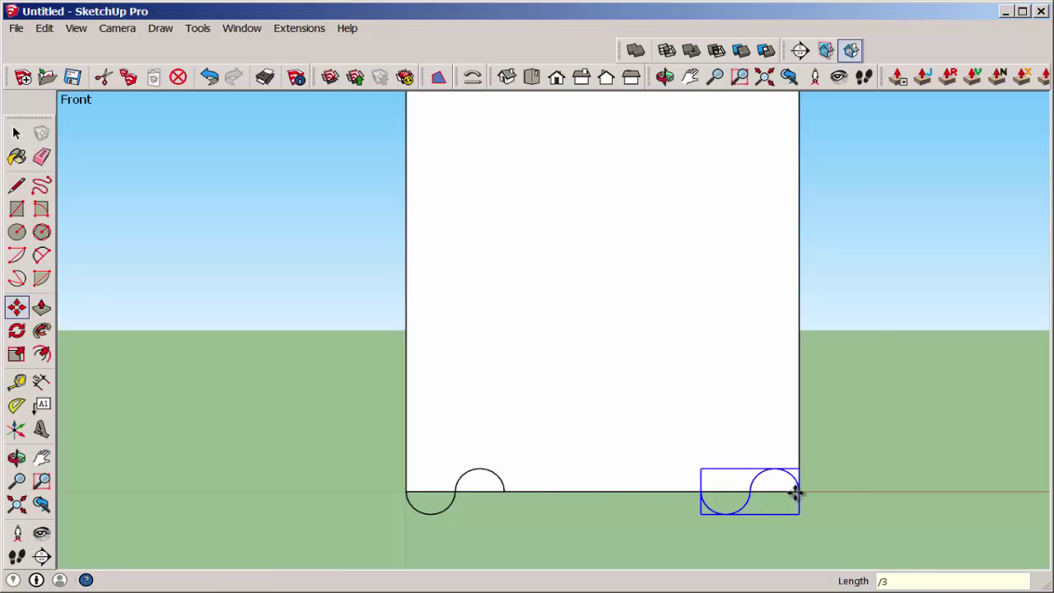
pyautogui.press('Return')
pyautogui.scroll(-3, 795, 493)
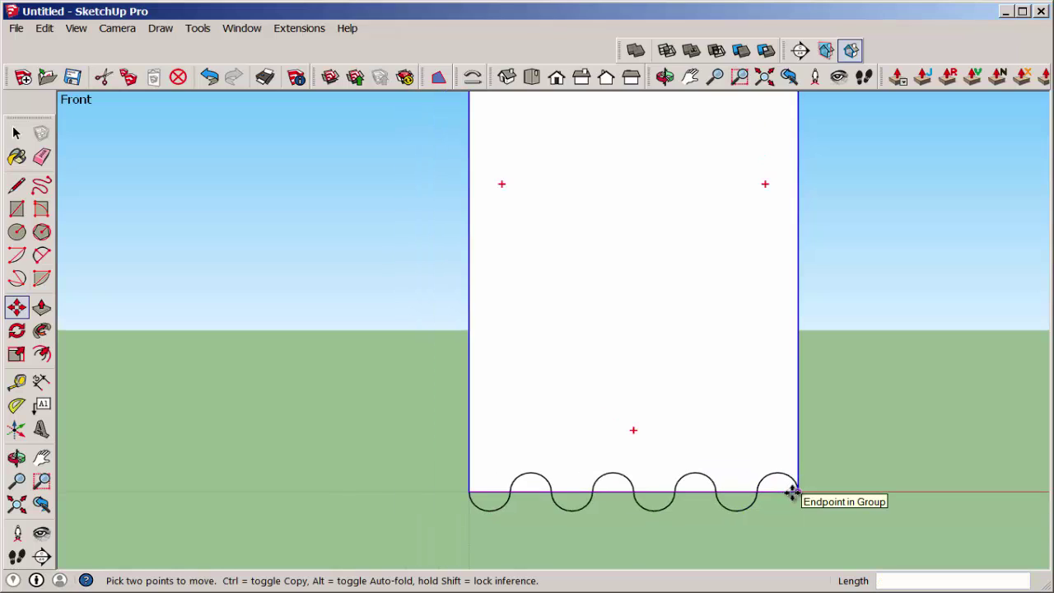
pyautogui.scroll(-1, 793, 493)
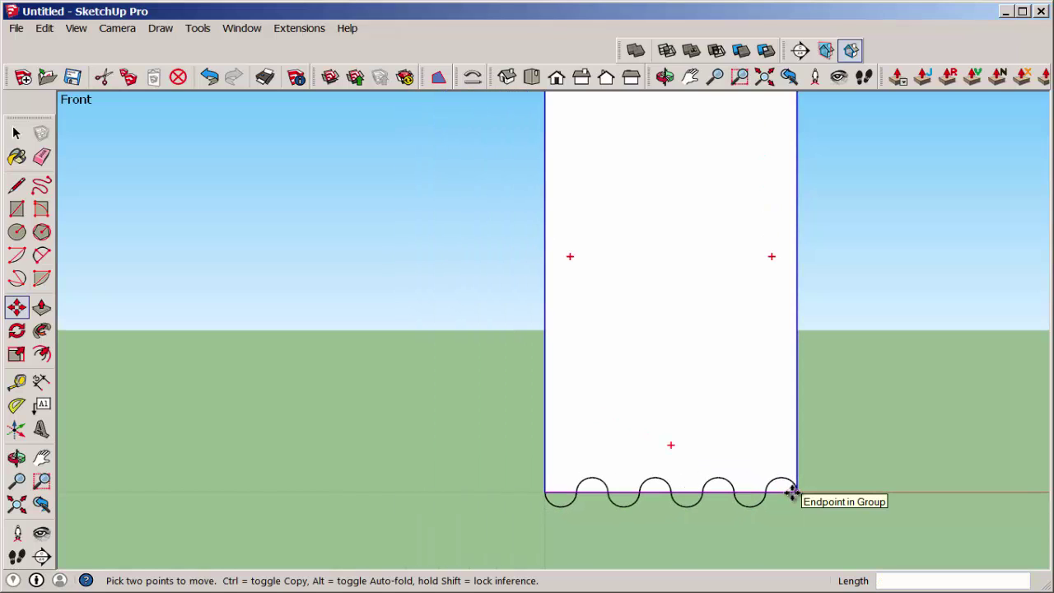
pyautogui.press('Escape')
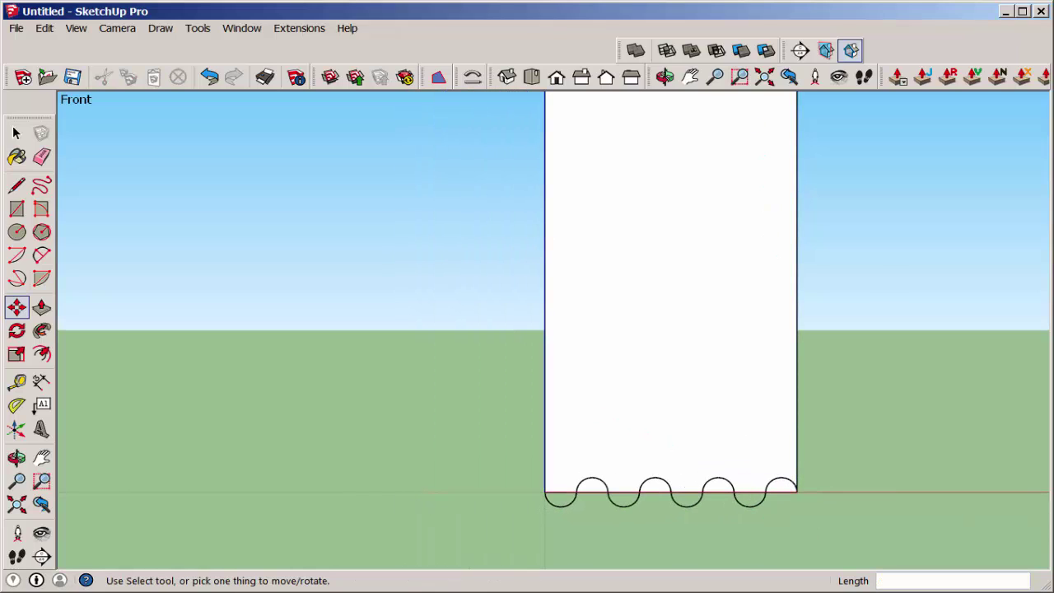
# Inside the last scallop group, delete its upward arc so the row ends on a dip.
pyautogui.click(18, 134)
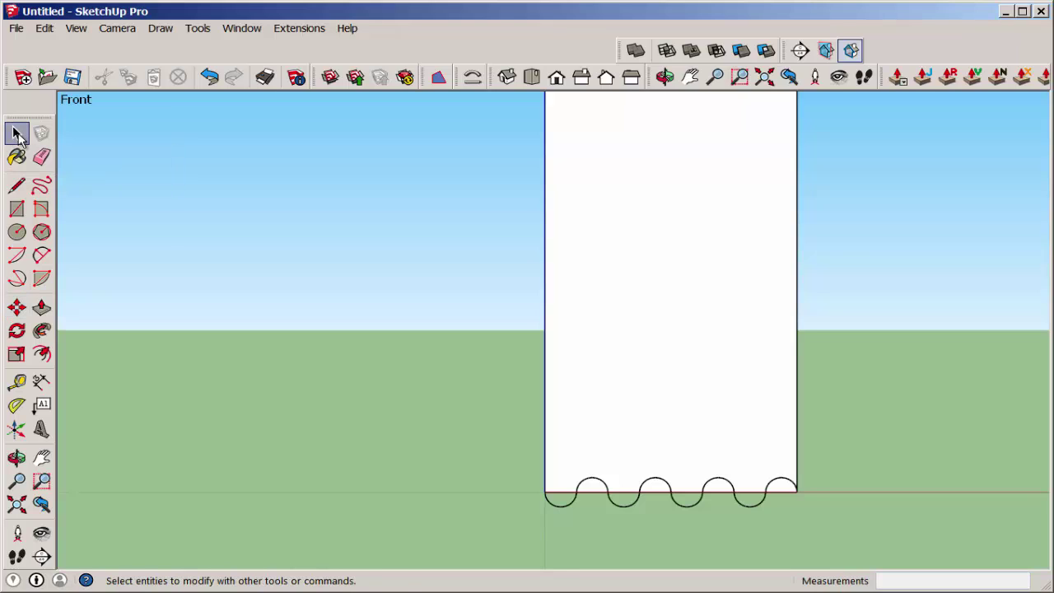
pyautogui.doubleClick(777, 486)
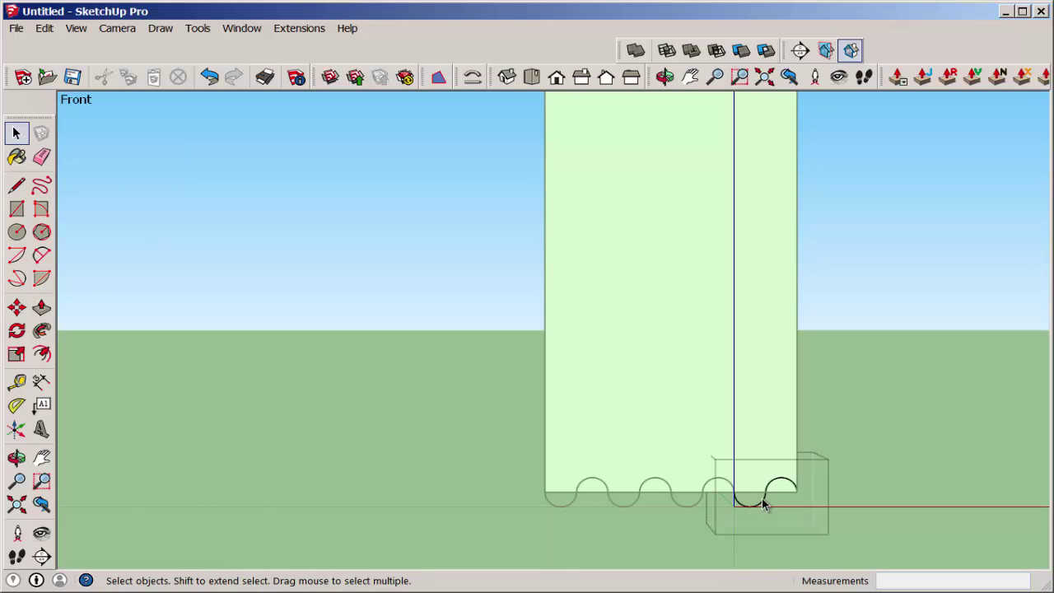
pyautogui.click(783, 485)
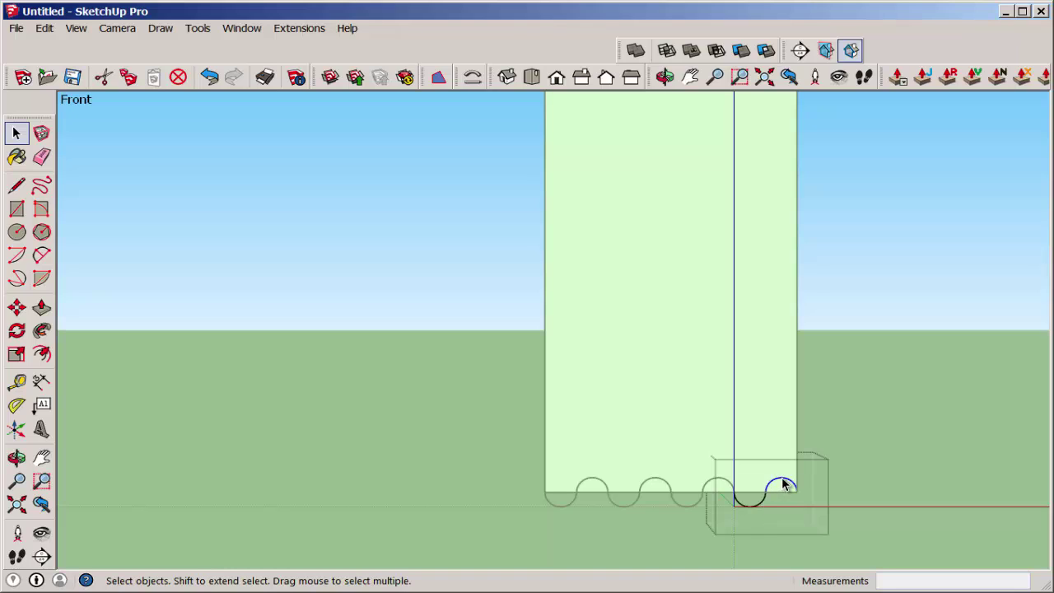
pyautogui.click(824, 471)
pyautogui.click(853, 456)
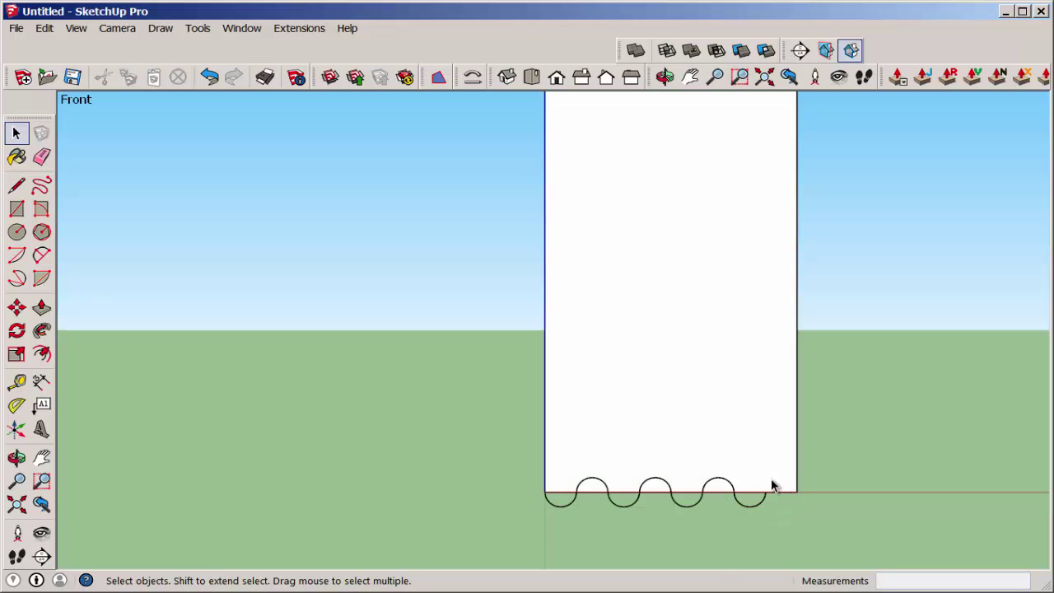
pyautogui.moveTo(745, 523); pyautogui.dragTo(743, 525, button='middle')
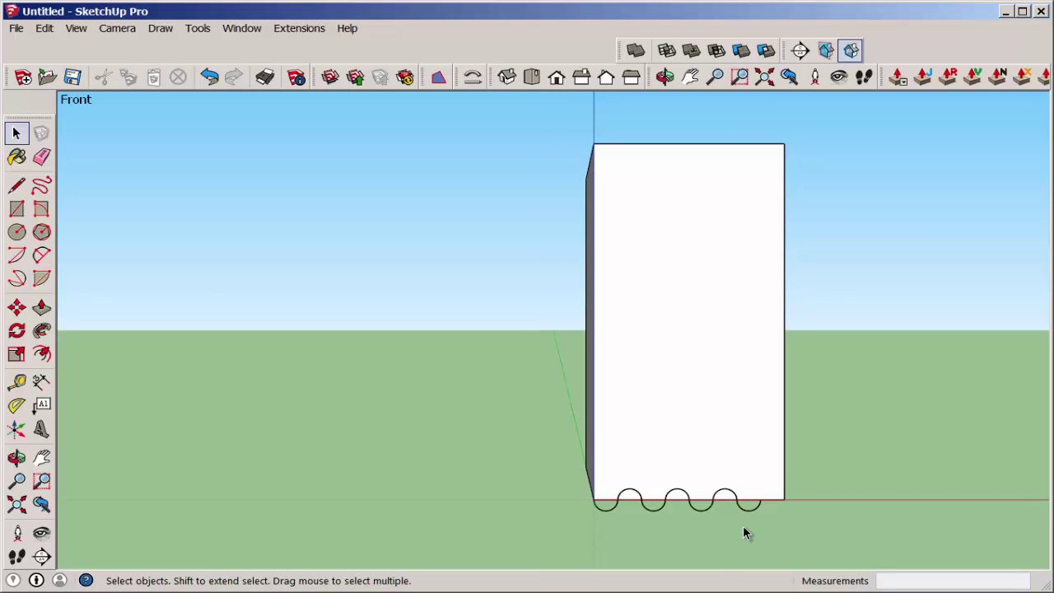
# Draw a 16' vertical edge above the last scallop, retrace the left side, and add a 7' horizontal edge.
pyautogui.click(17, 185)
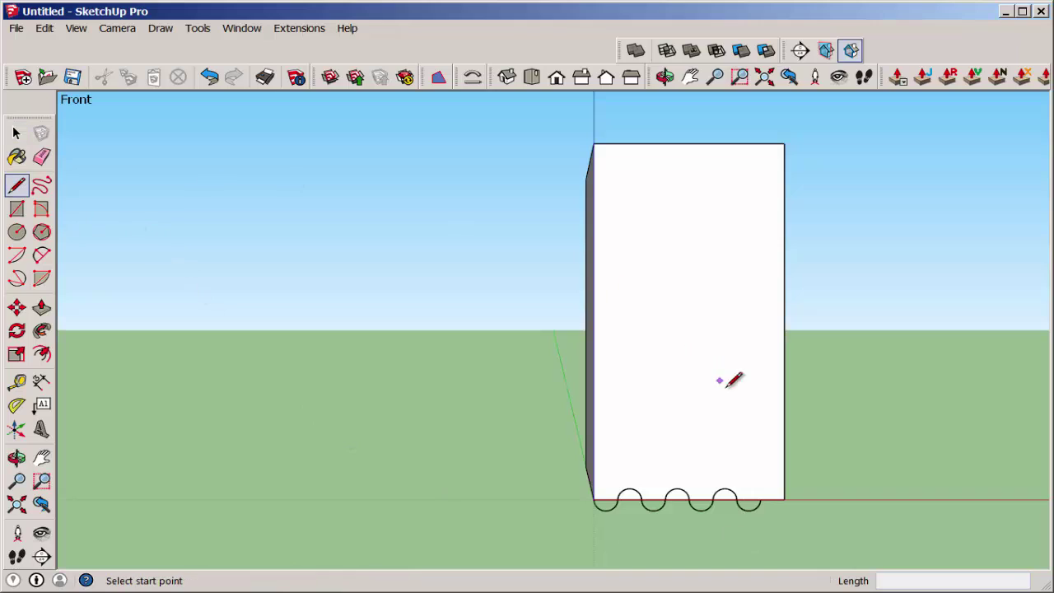
pyautogui.click(760, 500)
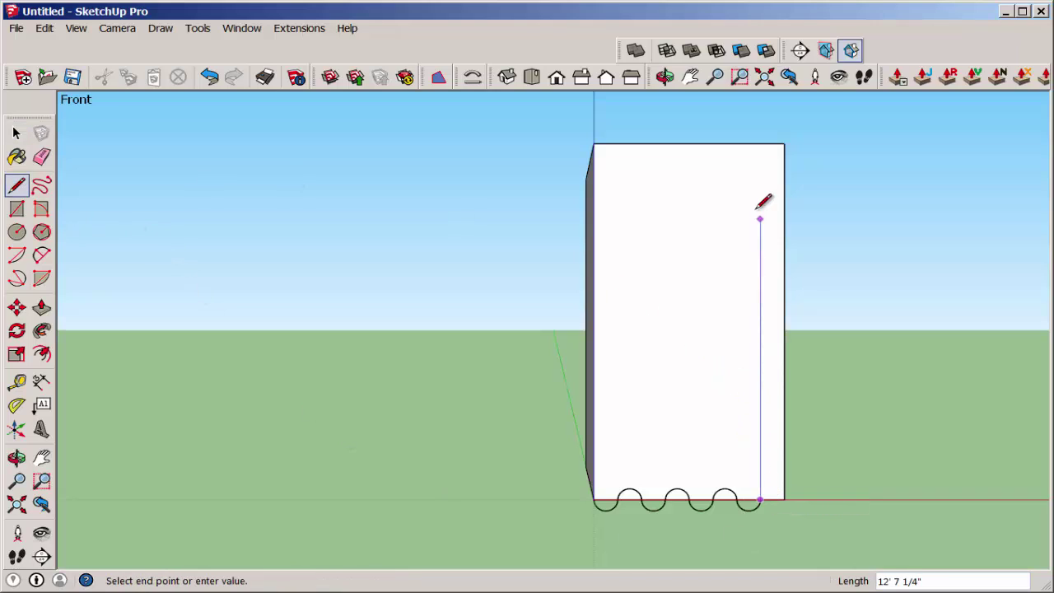
pyautogui.click(760, 144)
pyautogui.press('Escape')
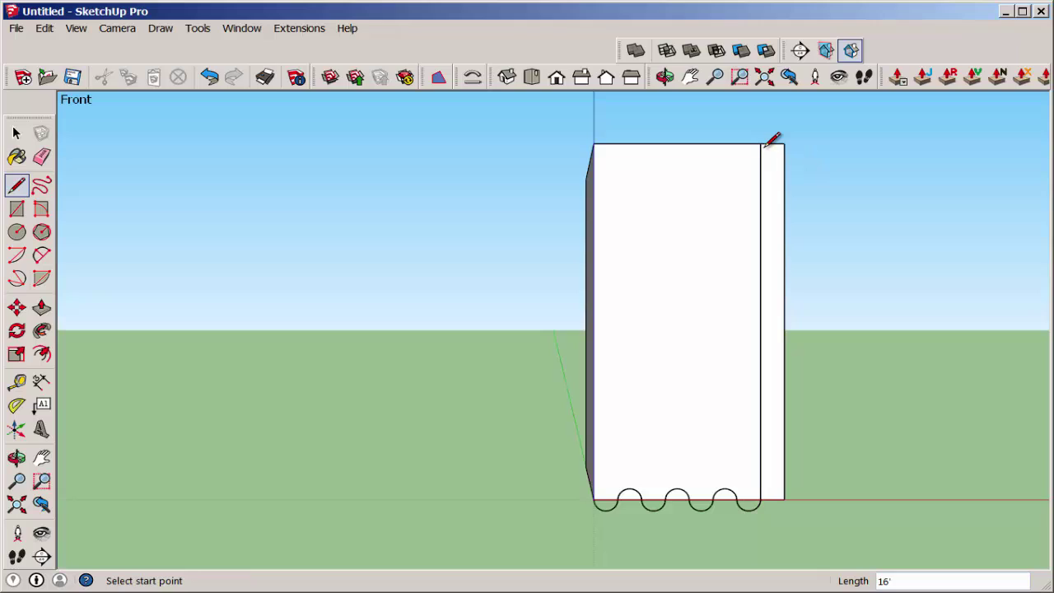
pyautogui.click(594, 498)
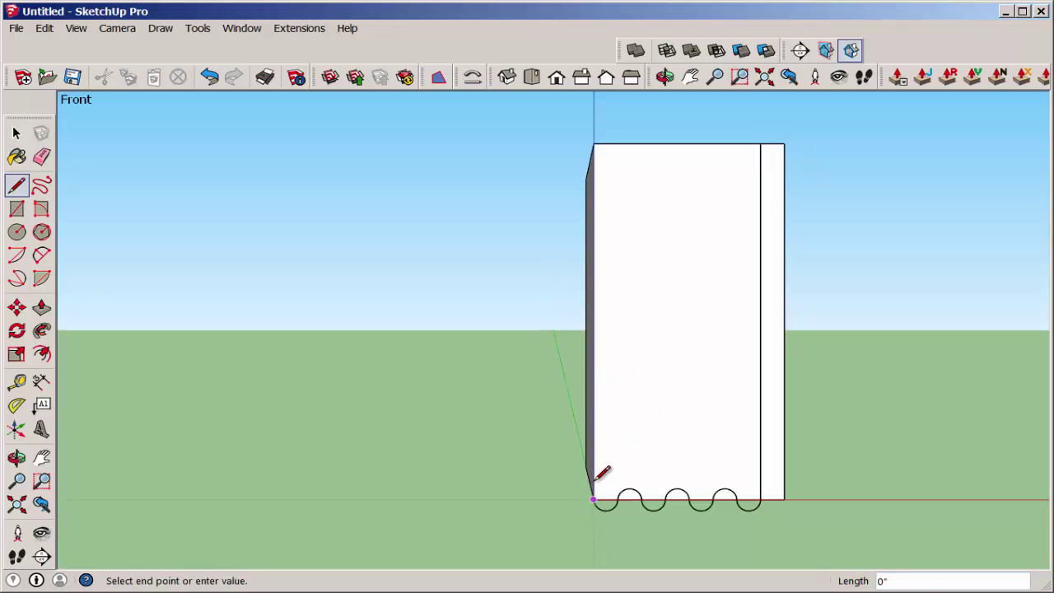
pyautogui.click(594, 144)
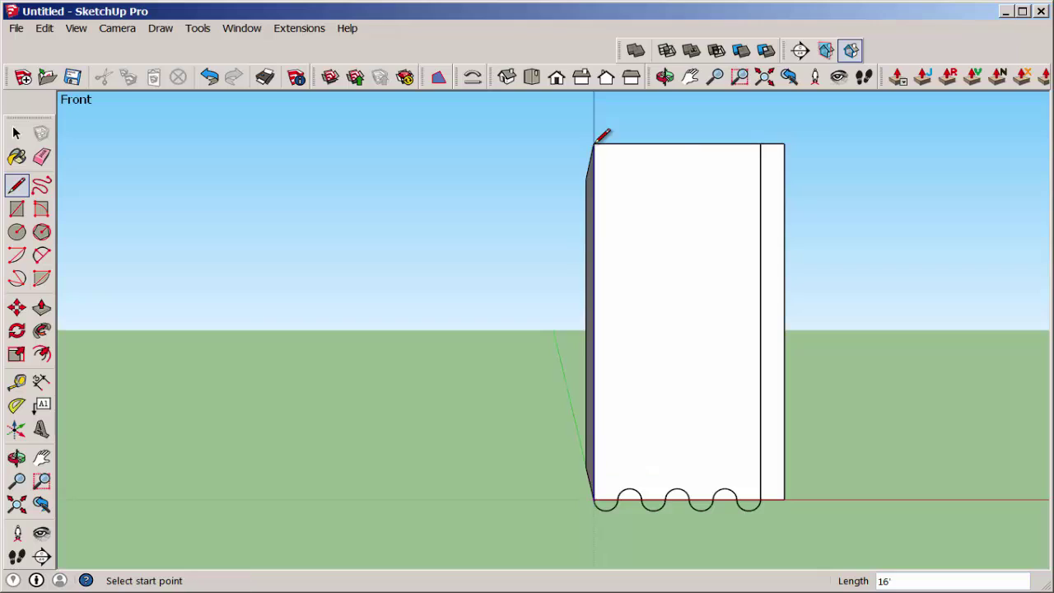
pyautogui.click(759, 263)
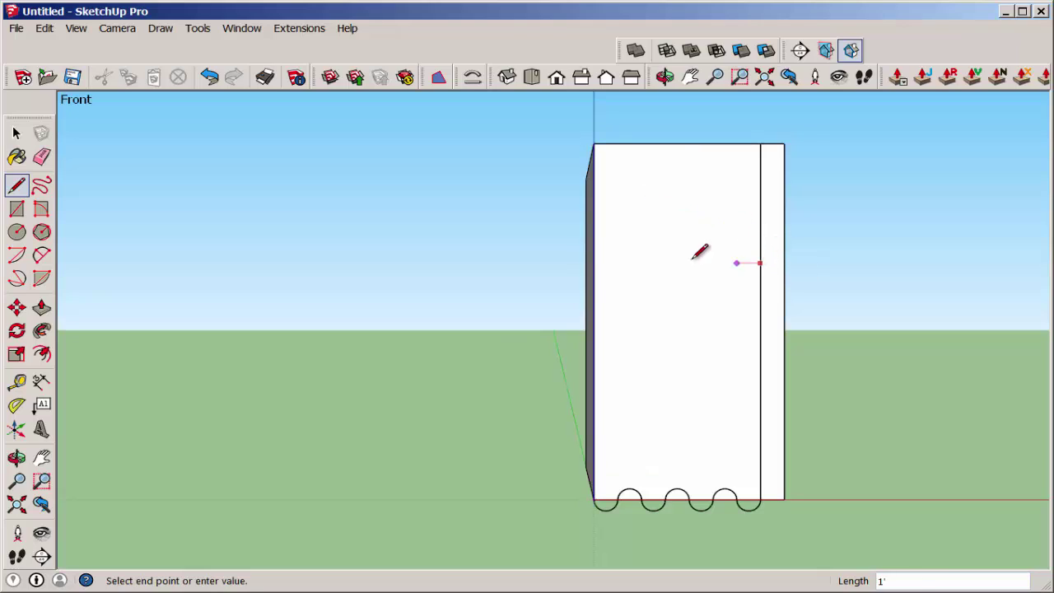
pyautogui.click(593, 262)
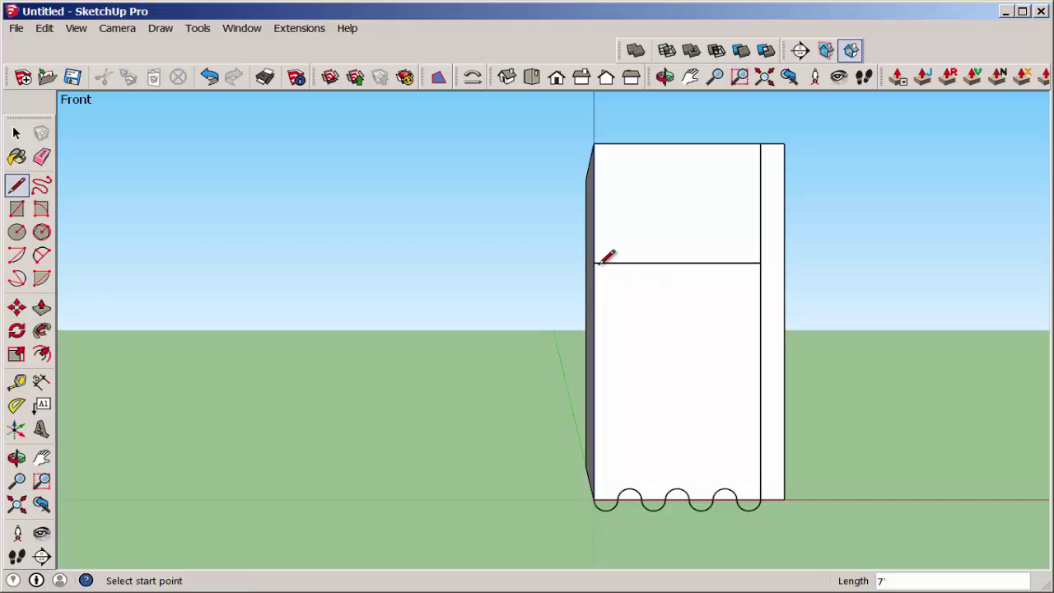
# Draw a semicircular arc with a 3' 6" bulge spanning the 7' horizontal edge.
pyautogui.click(41, 254)
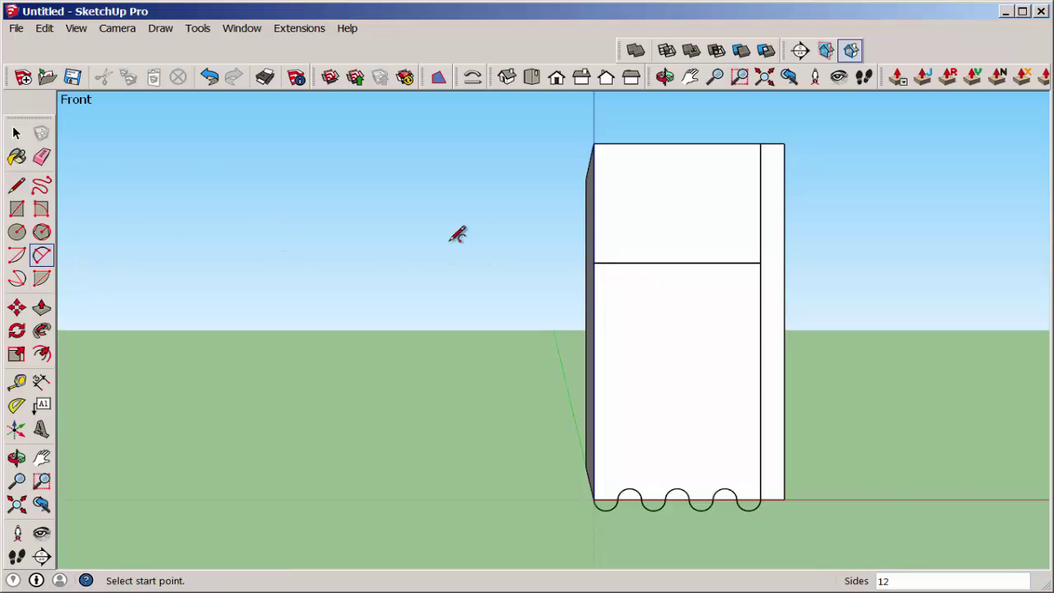
pyautogui.click(594, 263)
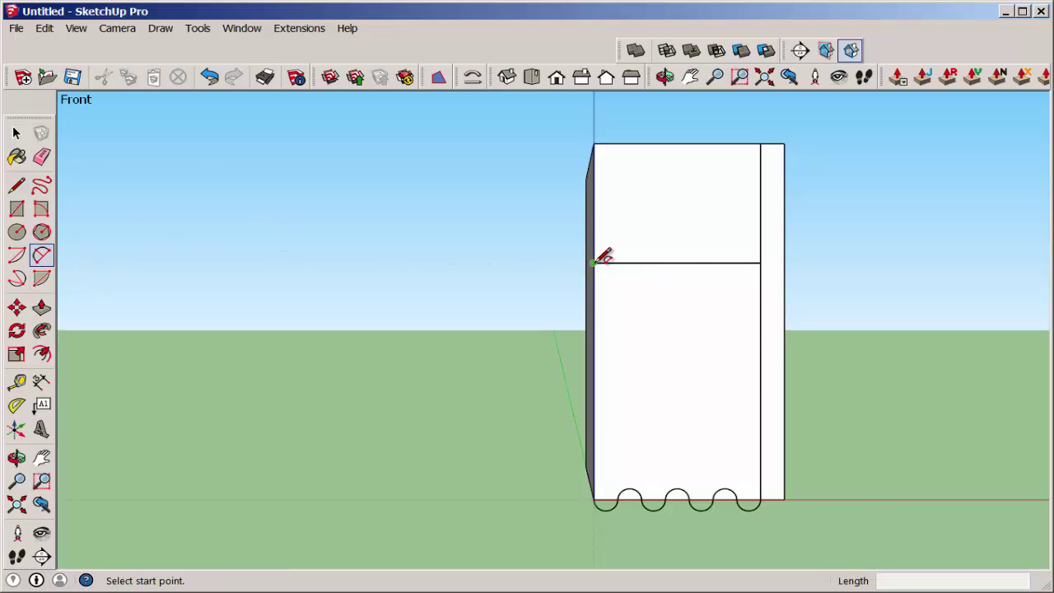
pyautogui.click(760, 263)
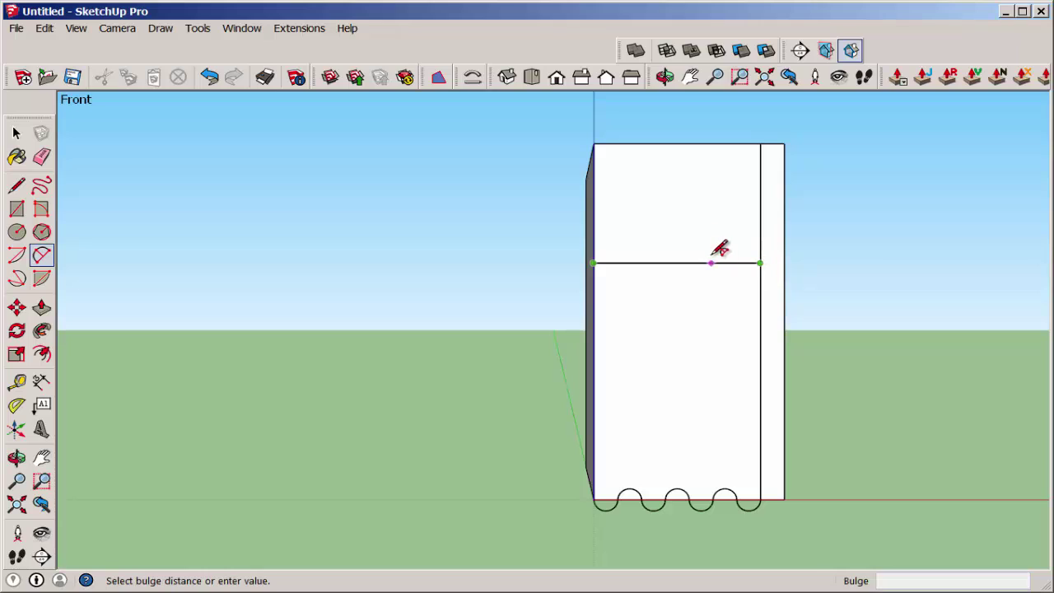
pyautogui.click(713, 180)
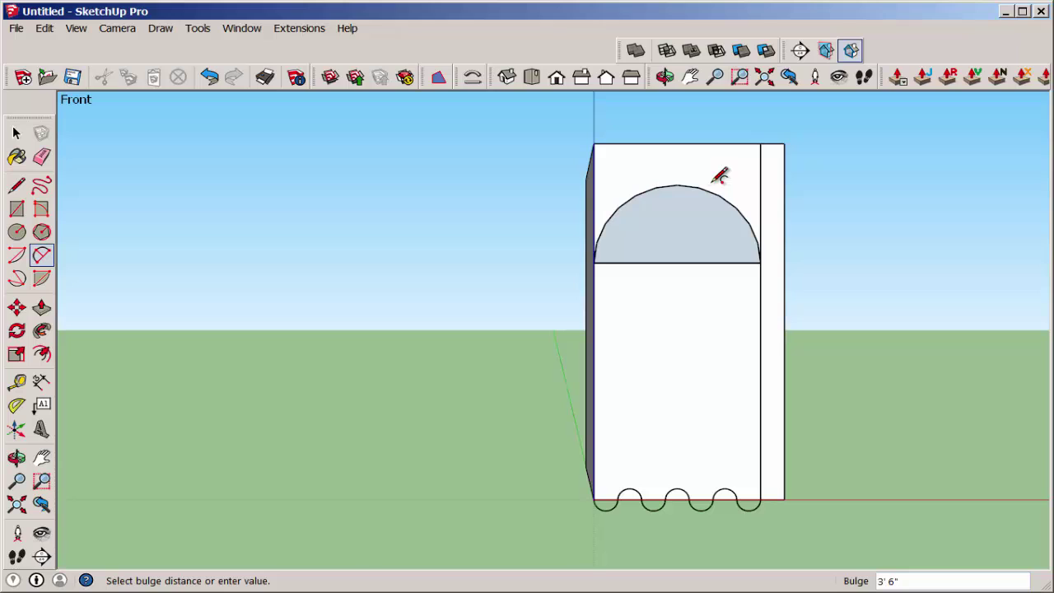
# Select the scalloped arcs along the bottom of the box.
pyautogui.moveTo(365, 358); pyautogui.dragTo(294, 357, button='middle')
pyautogui.press('space')
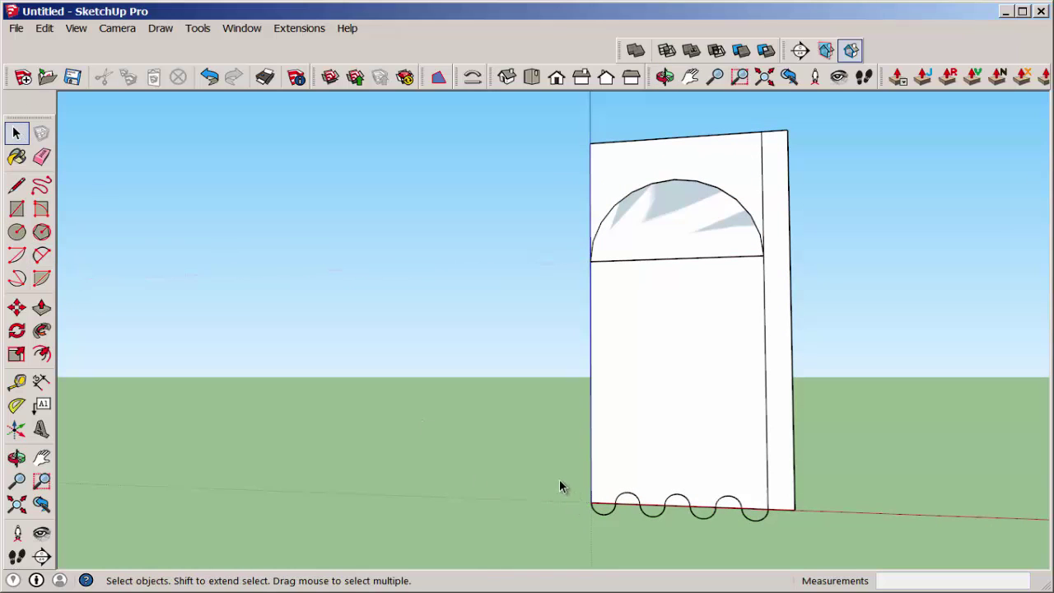
pyautogui.moveTo(558, 480); pyautogui.dragTo(826, 544)
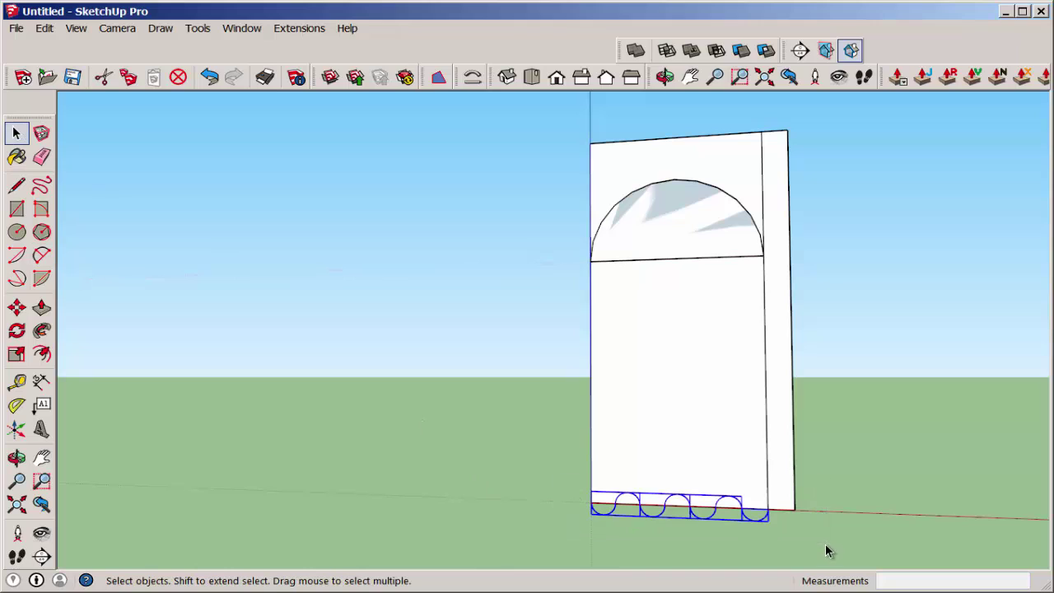
# Explode the scallop group into loose edges and delete the box face with its outer edges.
pyautogui.rightClick(694, 516)
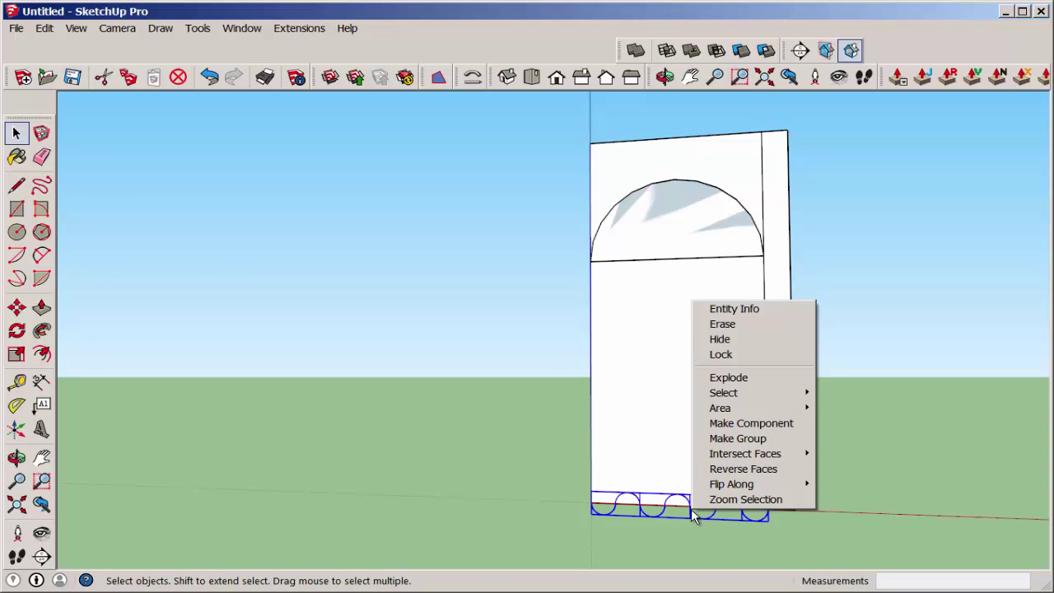
pyautogui.click(741, 377)
pyautogui.click(478, 461)
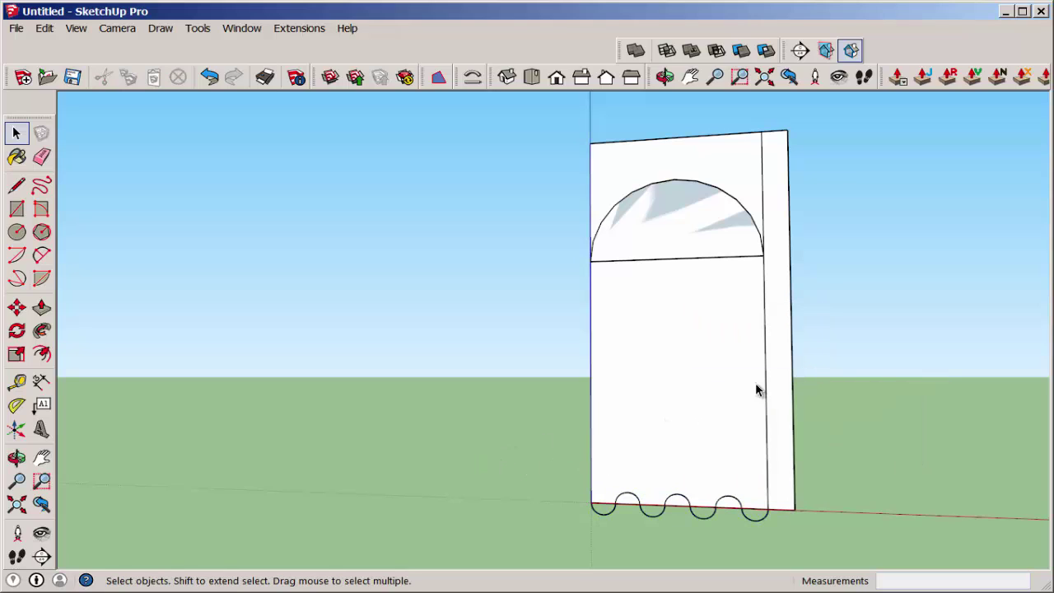
pyautogui.doubleClick(787, 384)
pyautogui.press('Delete')
# Delete the dome's chord edge and half-disc face, then select the leftover edge above the dome.
pyautogui.click(671, 257)
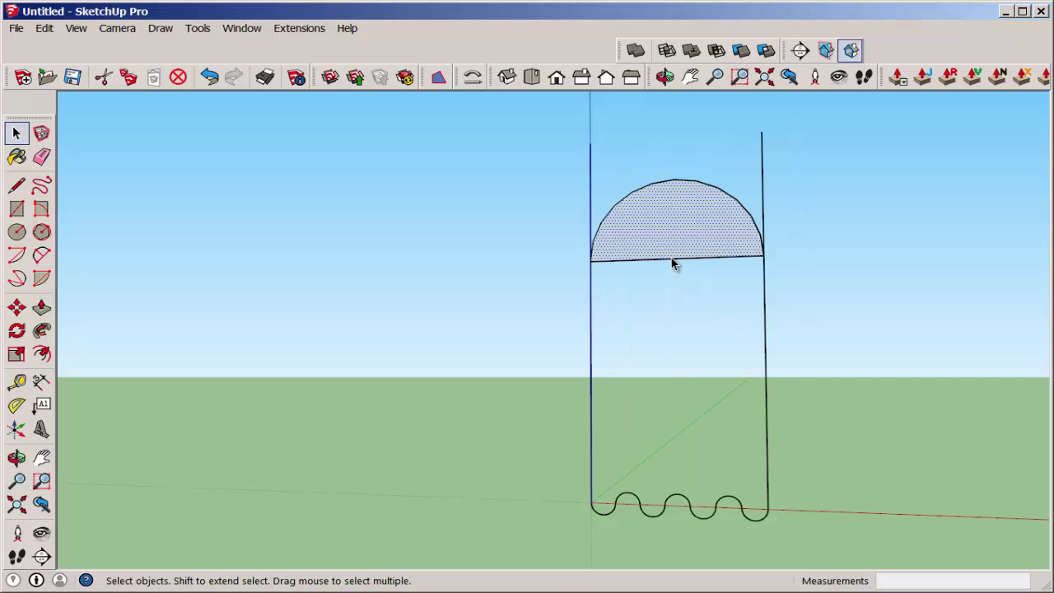
pyautogui.click(665, 261)
pyautogui.press('Delete')
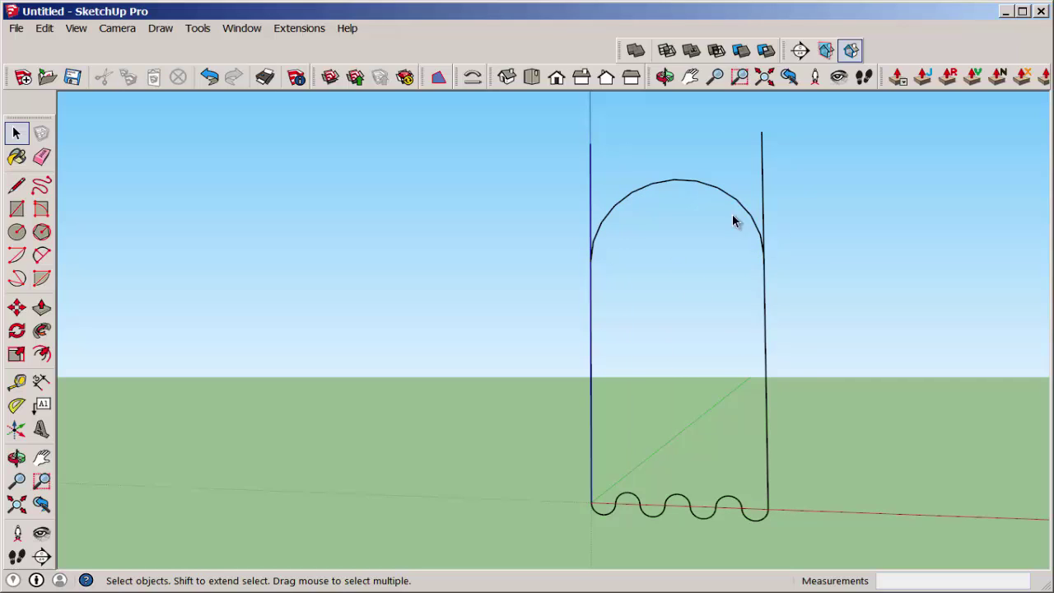
pyautogui.click(762, 184)
# Erase the two leftover vertical edges above the dome.
pyautogui.press('Delete')
pyautogui.click(590, 212)
pyautogui.press('Delete')
pyautogui.moveTo(583, 219)
pyautogui.mouseDown(button='middle')
pyautogui.moveTo(540, 369)
pyautogui.moveTo(490, 430)
pyautogui.moveTo(440, 437)
pyautogui.moveTo(584, 405)
pyautogui.moveTo(587, 417)
pyautogui.mouseUp(button='middle')
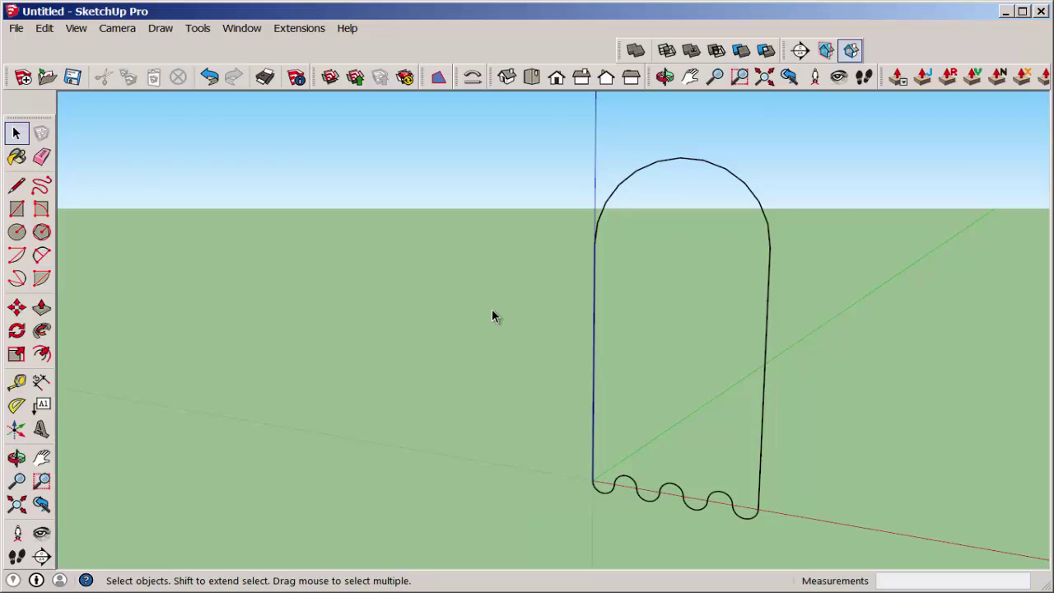
# Fill the ghost outline with a face using Make Face, then reverse it so the front shows.
pyautogui.moveTo(541, 127); pyautogui.dragTo(824, 560)
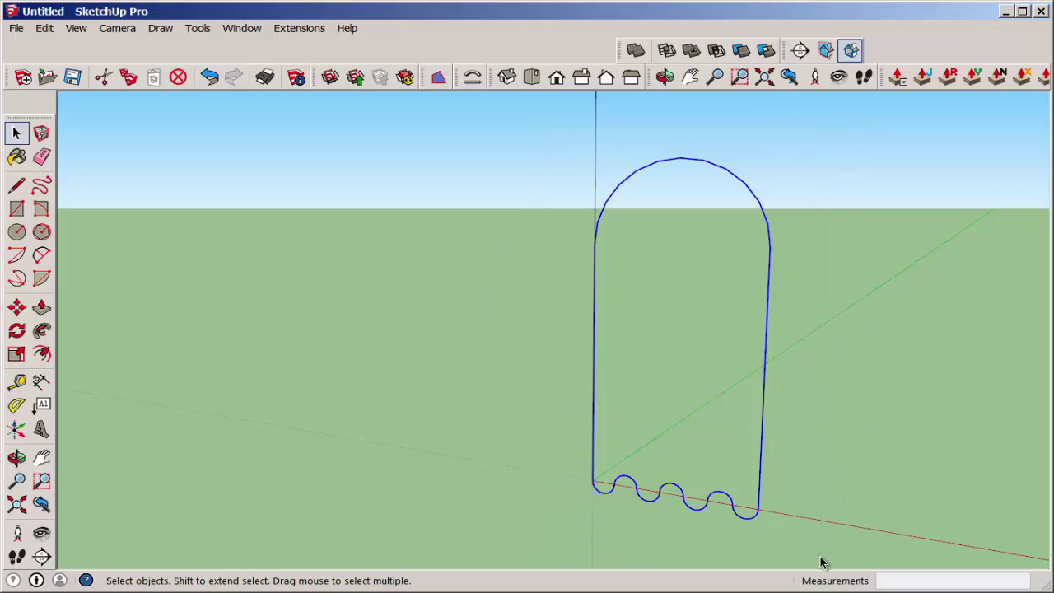
pyautogui.click(443, 85)
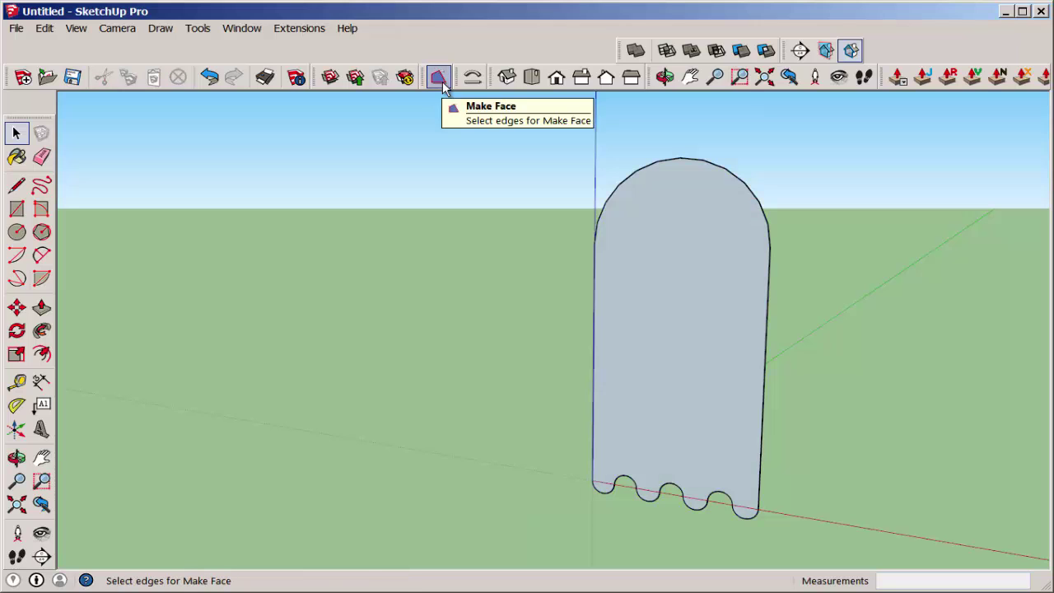
pyautogui.doubleClick(661, 297)
pyautogui.rightClick(663, 298)
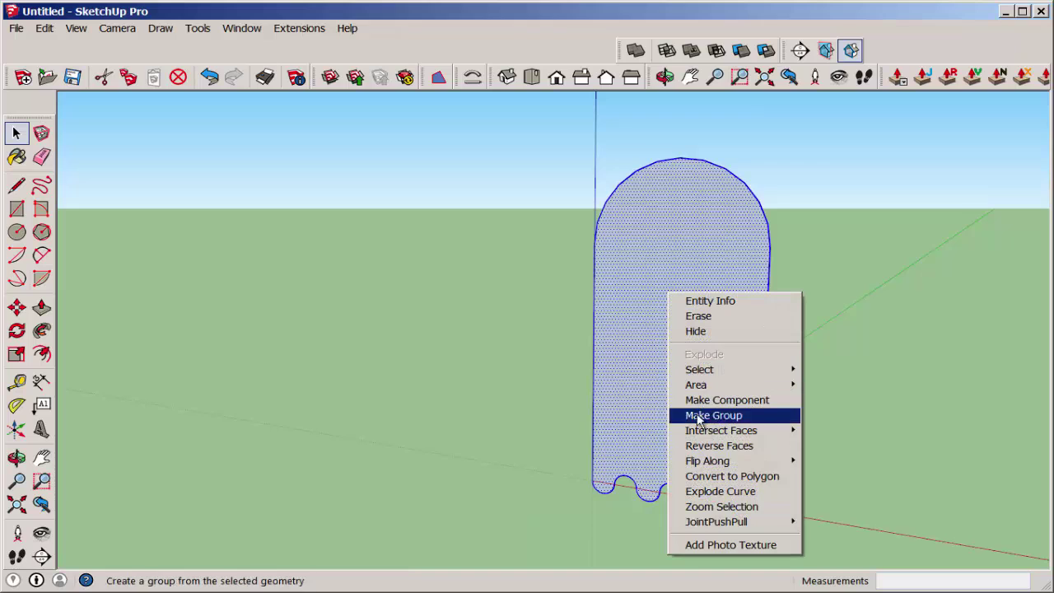
pyautogui.click(715, 446)
pyautogui.click(459, 480)
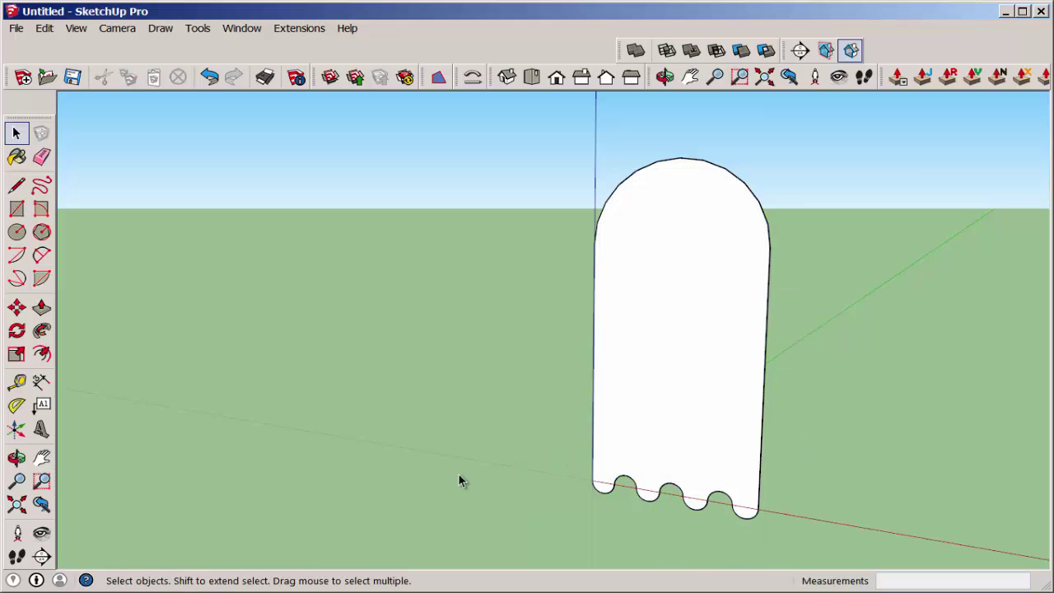
pyautogui.moveTo(453, 494); pyautogui.dragTo(385, 482, button='middle')
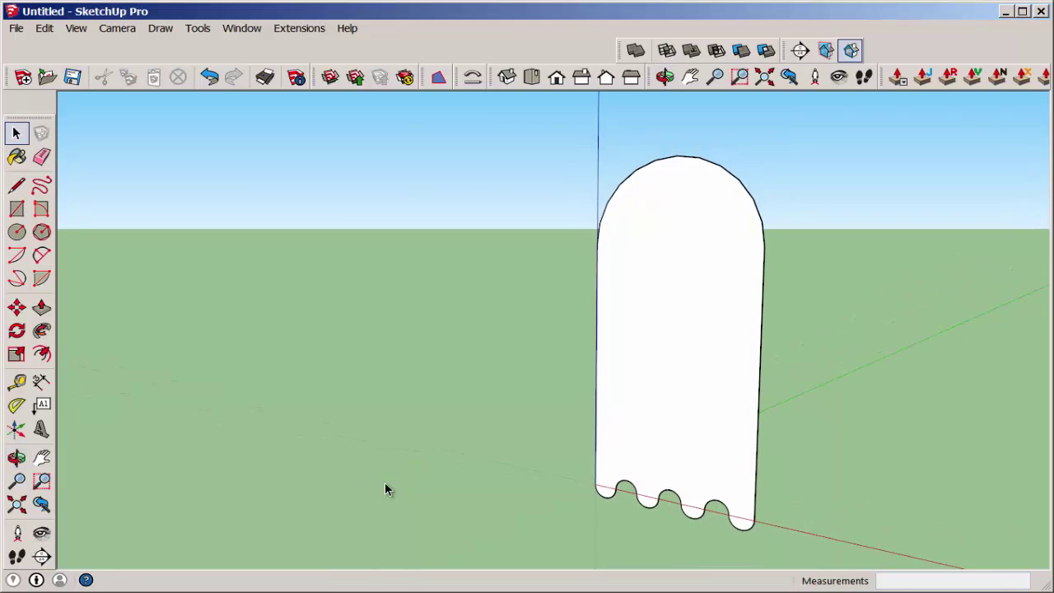
# Extrude the ghost 4" thick and offset a 3" inset outline on its front face.
pyautogui.click(42, 307)
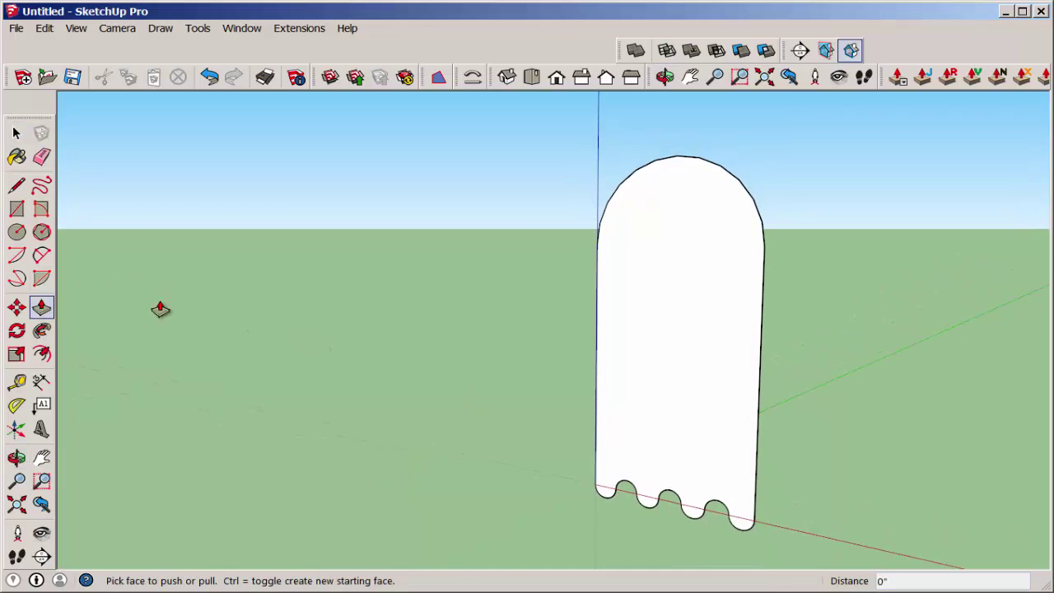
pyautogui.moveTo(719, 328); pyautogui.dragTo(706, 329)
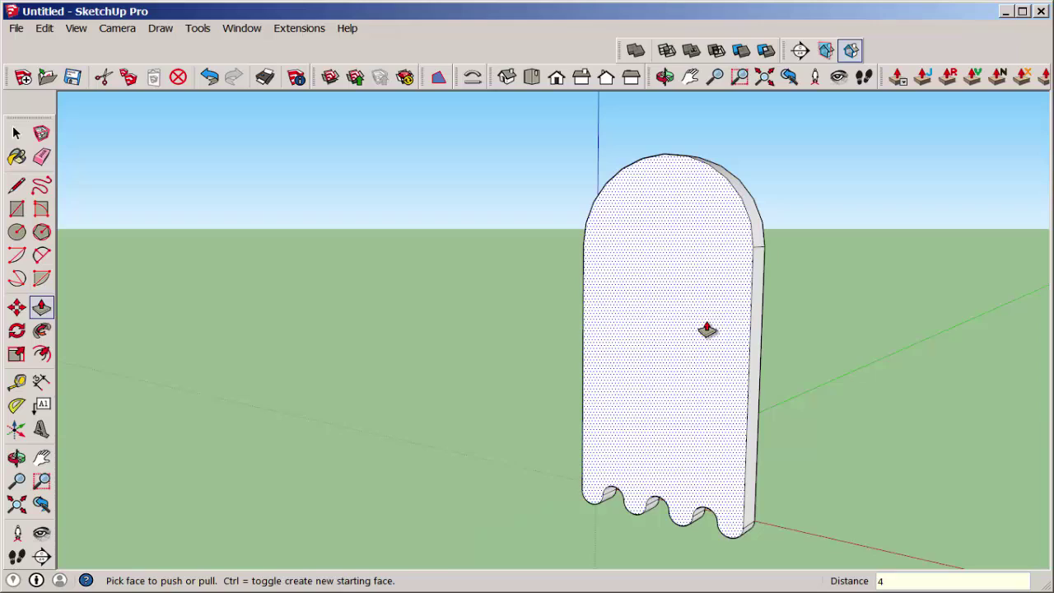
pyautogui.press('Return')
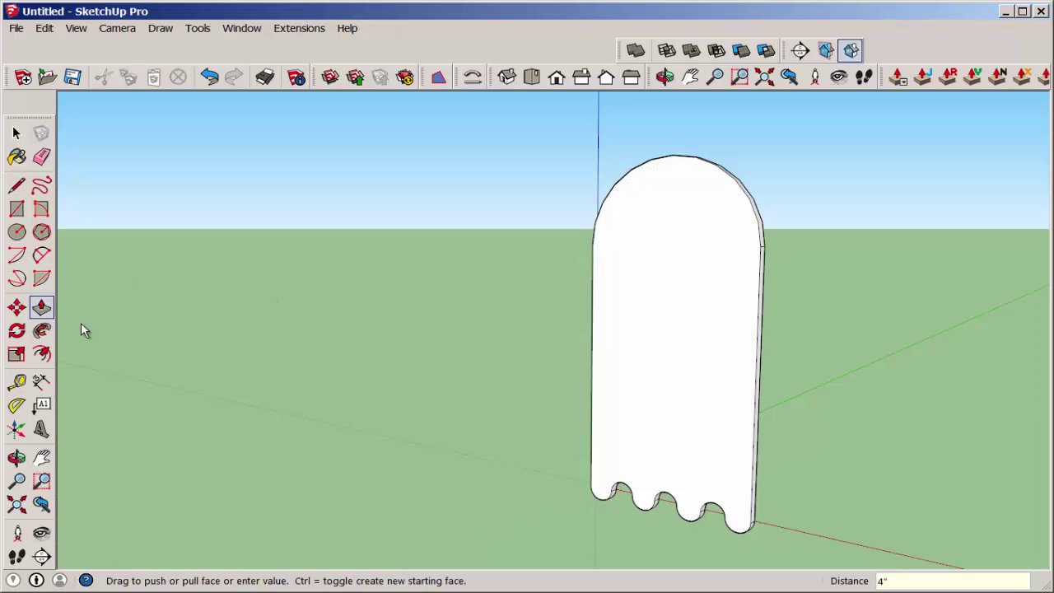
pyautogui.click(43, 352)
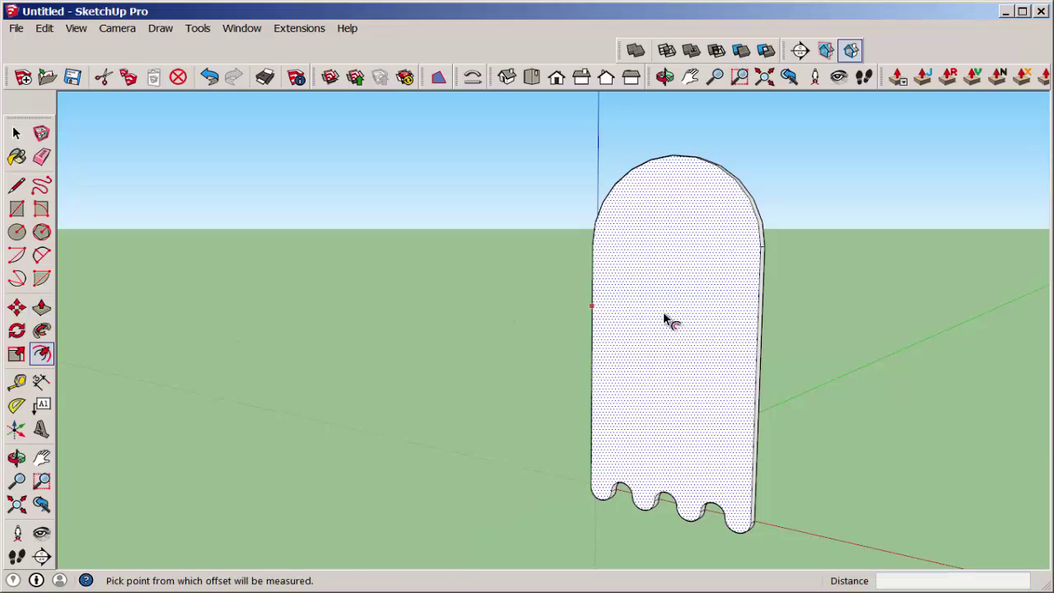
pyautogui.click(730, 344)
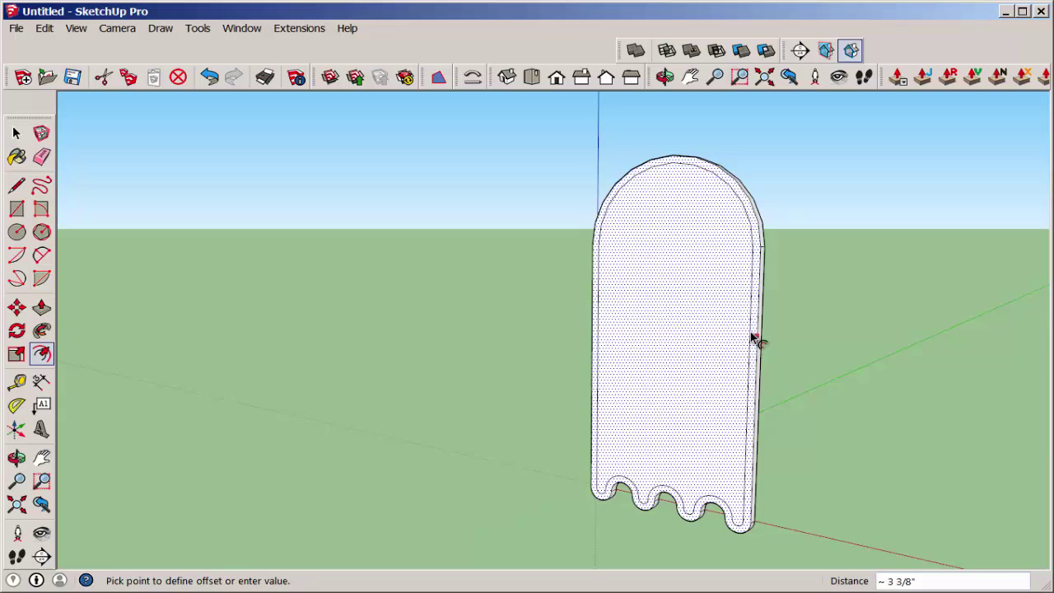
pyautogui.click(752, 338)
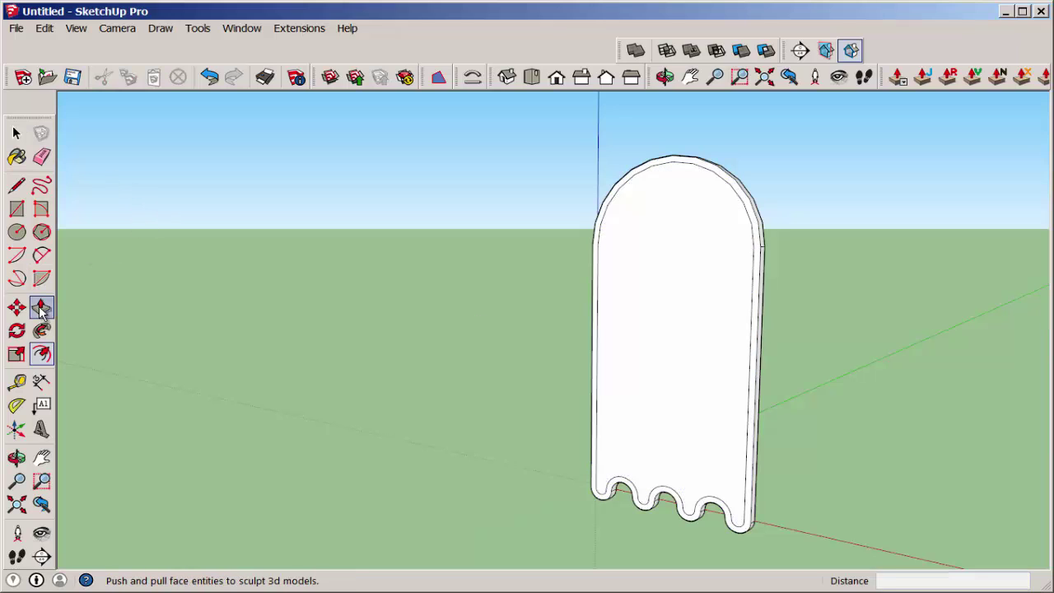
# Pull the outer border ring out 2" into a raised rim, then select the whole ghost.
pyautogui.click(41, 307)
pyautogui.scroll(1, 748, 329)
pyautogui.click(758, 331)
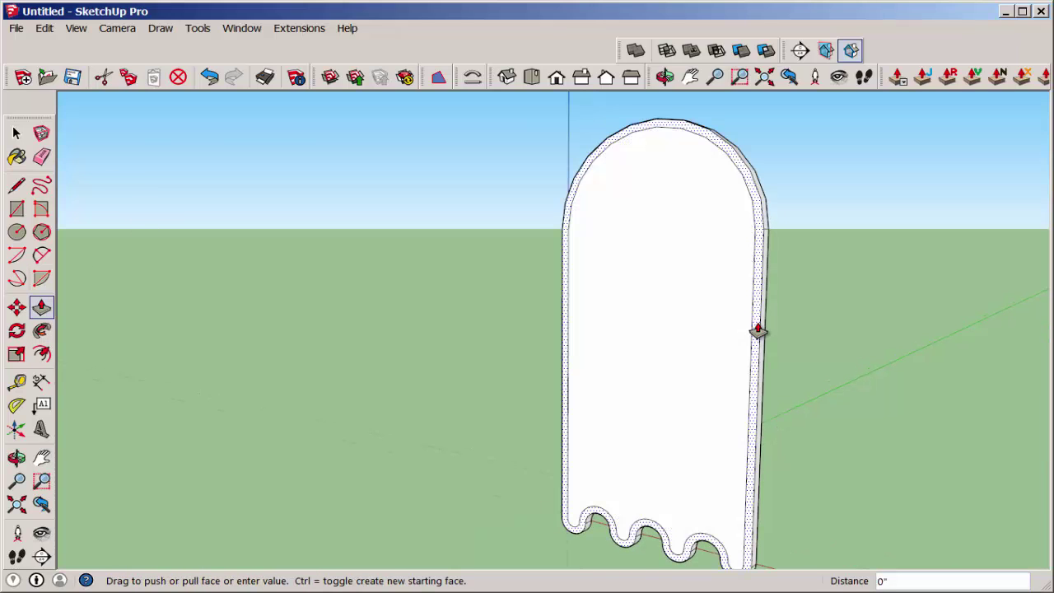
pyautogui.click(752, 334)
pyautogui.write('2')
pyautogui.press('Return')
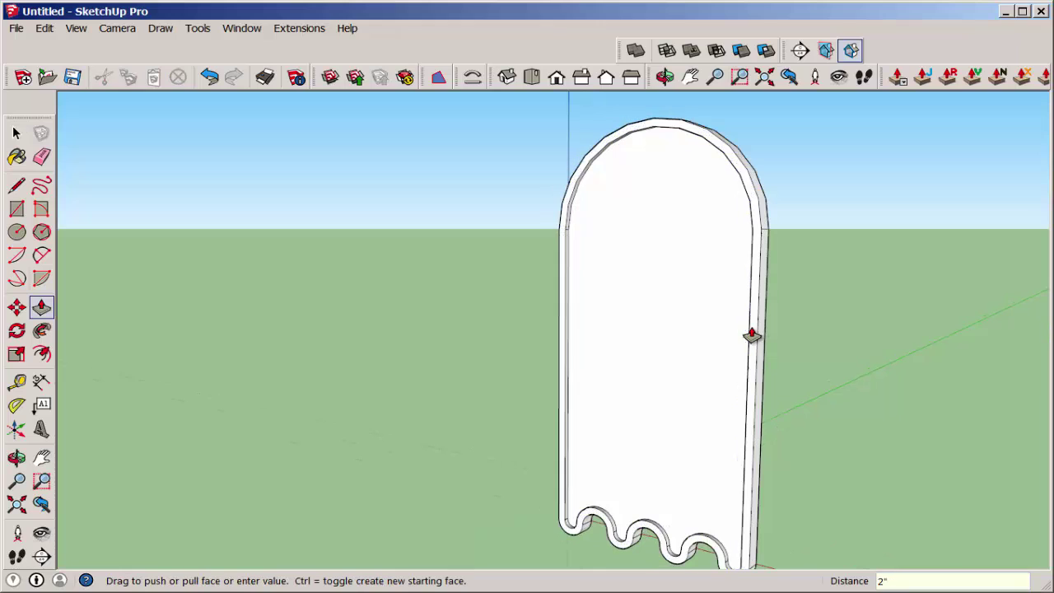
pyautogui.moveTo(389, 384); pyautogui.dragTo(508, 360, button='middle')
pyautogui.scroll(-1, 508, 360)
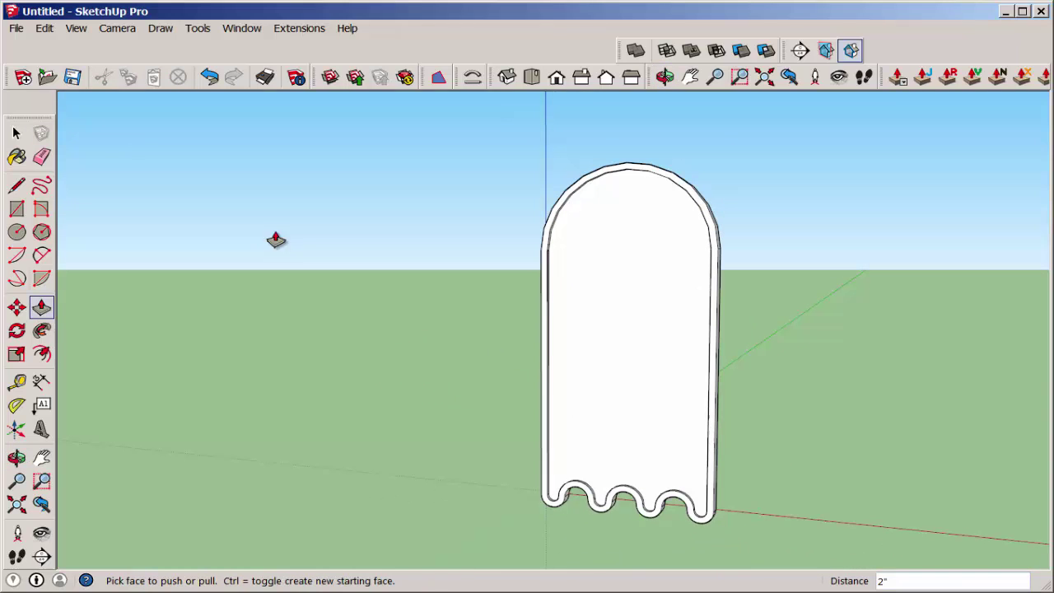
pyautogui.click(17, 133)
pyautogui.moveTo(474, 136); pyautogui.dragTo(819, 566)
# Group the whole ghost and confirm in Entity Info it is a Solid Group of 33.0613 ft³.
pyautogui.rightClick(658, 305)
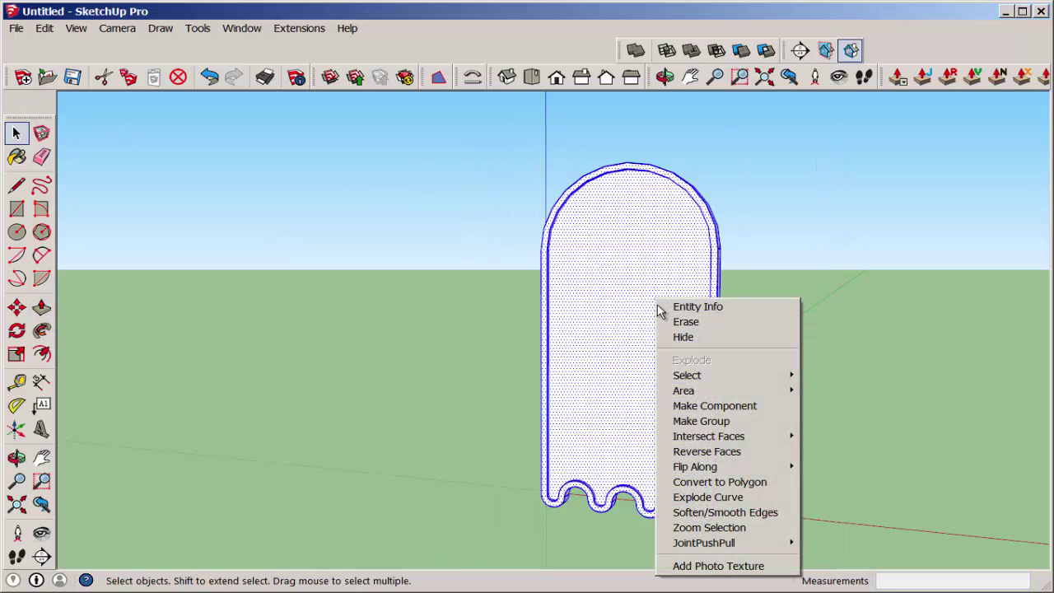
pyautogui.click(708, 417)
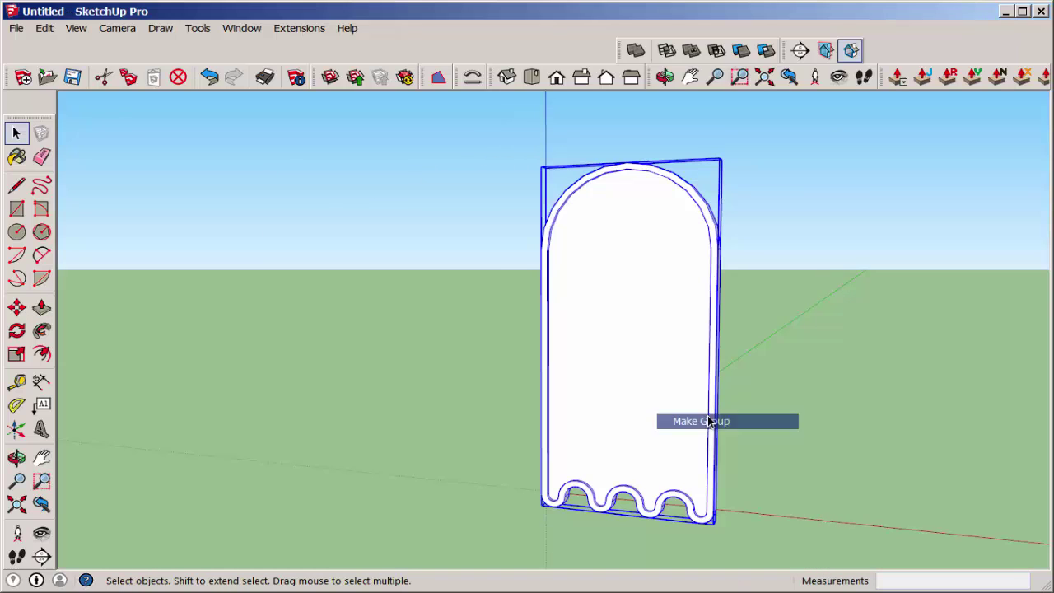
pyautogui.rightClick(644, 171)
pyautogui.click(655, 172)
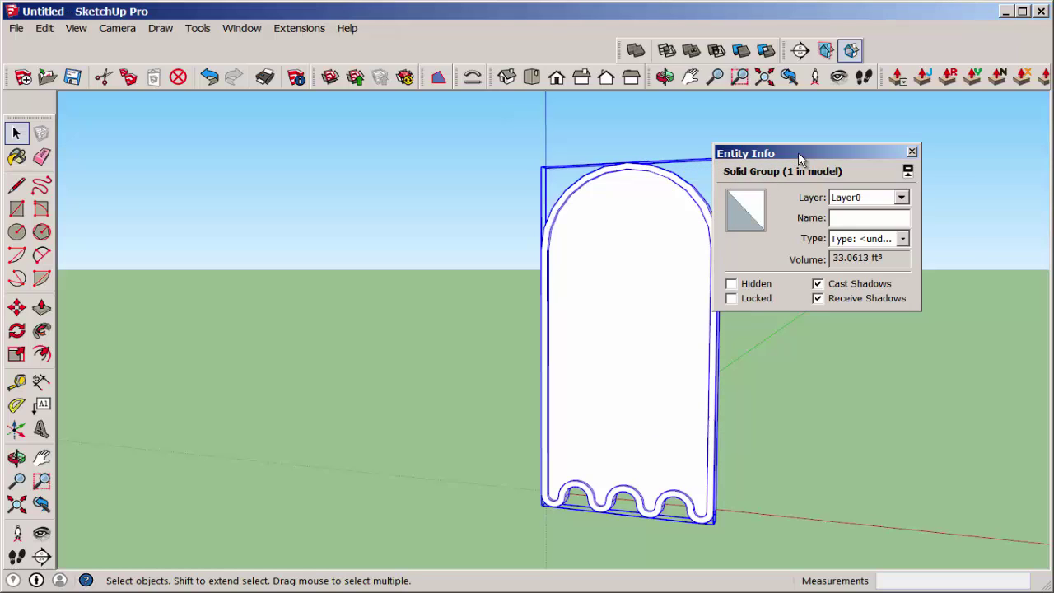
pyautogui.moveTo(800, 159); pyautogui.dragTo(852, 174)
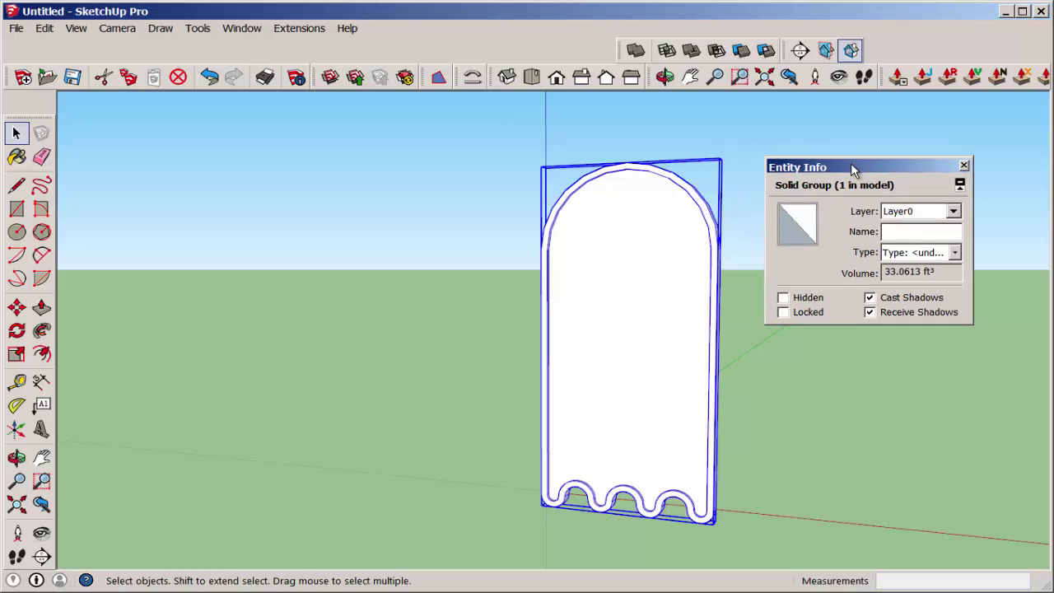
pyautogui.click(423, 209)
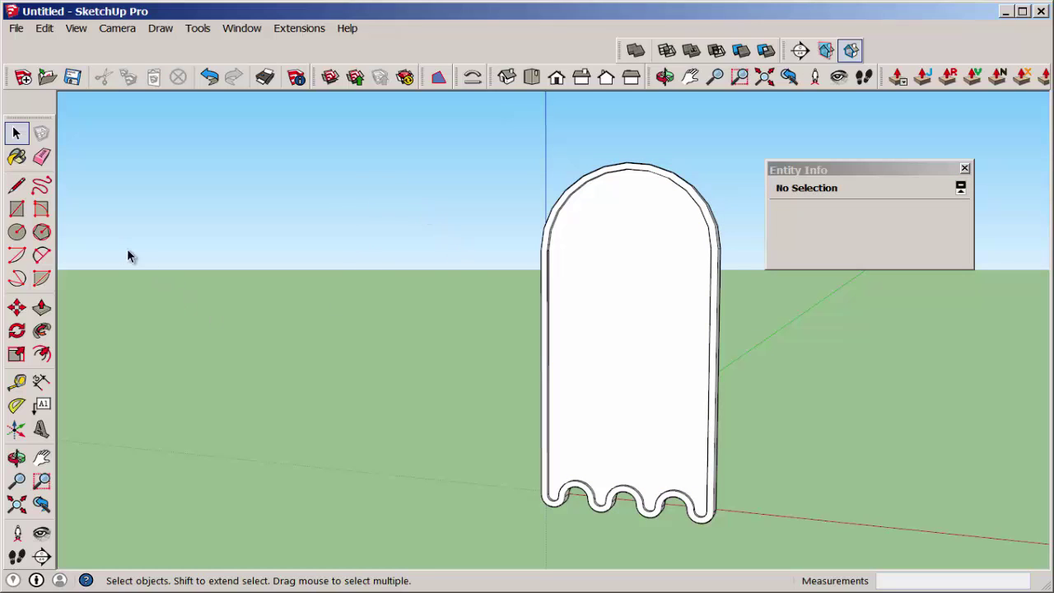
# Draw a circle on the upper ghost face and push it in as a round eye hole.
pyautogui.click(19, 234)
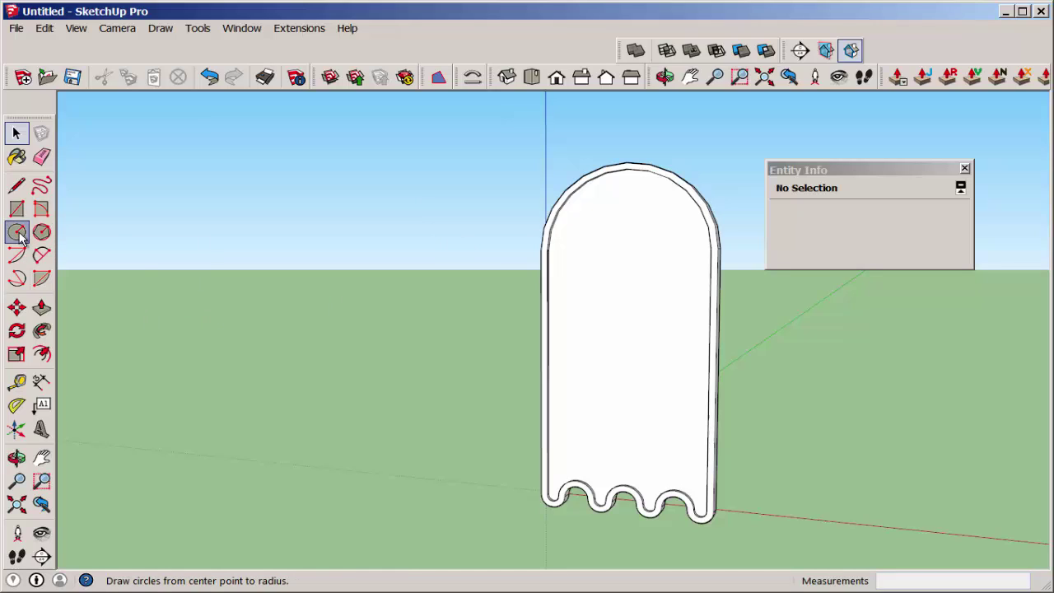
pyautogui.click(654, 250)
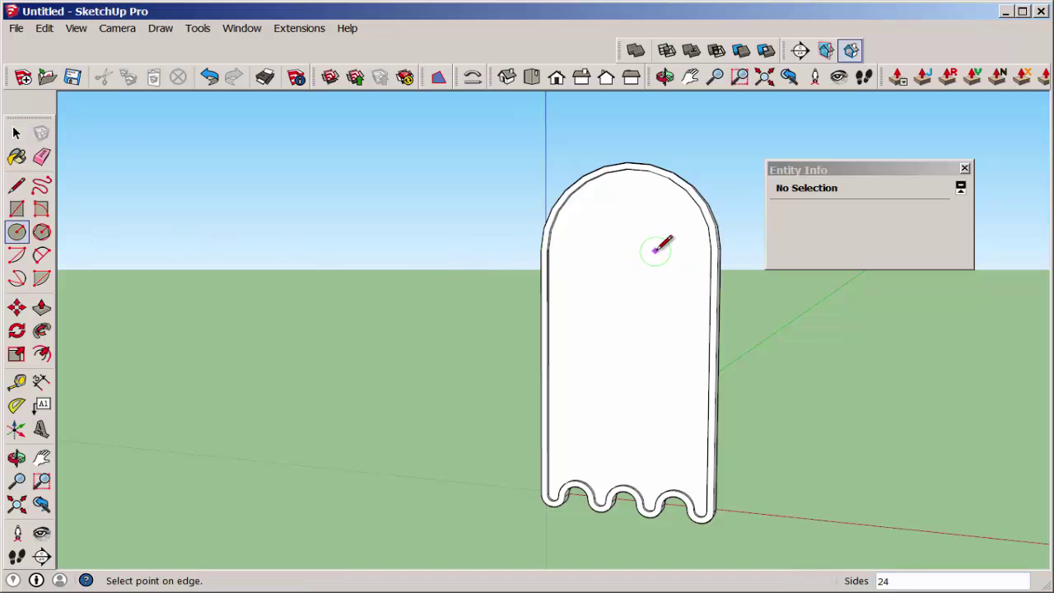
pyautogui.click(678, 247)
pyautogui.moveTo(661, 288); pyautogui.dragTo(667, 323, button='middle')
pyautogui.click(41, 307)
pyautogui.click(640, 248)
# Add a smaller circle overlapping the eye's edge and delete its outer part, leaving an arc inside.
pyautogui.click(41, 231)
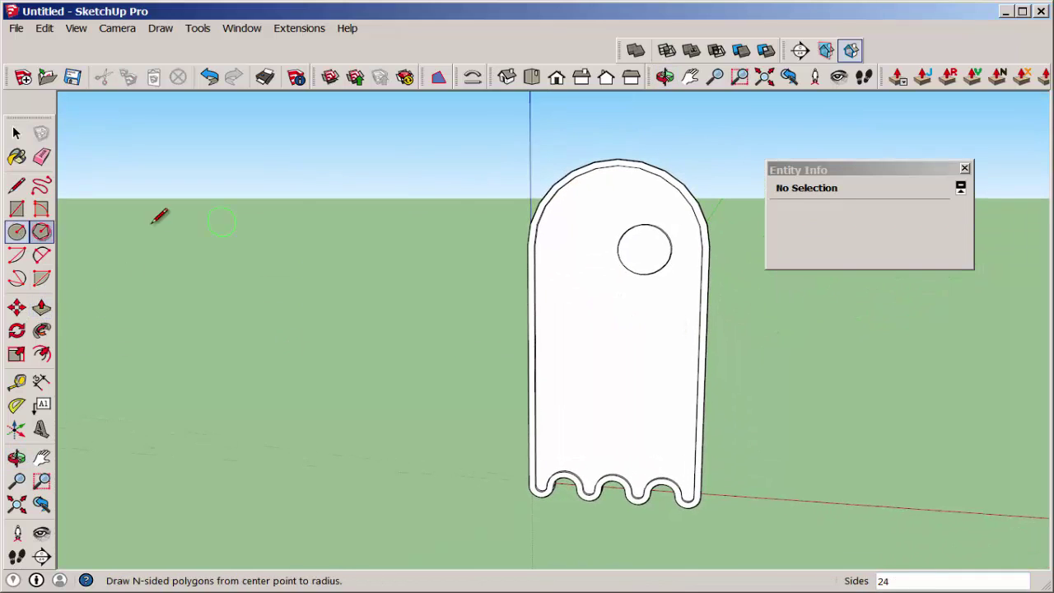
pyautogui.scroll(3, 634, 276)
pyautogui.moveTo(635, 276); pyautogui.dragTo(634, 276, button='middle')
pyautogui.click(612, 245)
pyautogui.scroll(1, 634, 243)
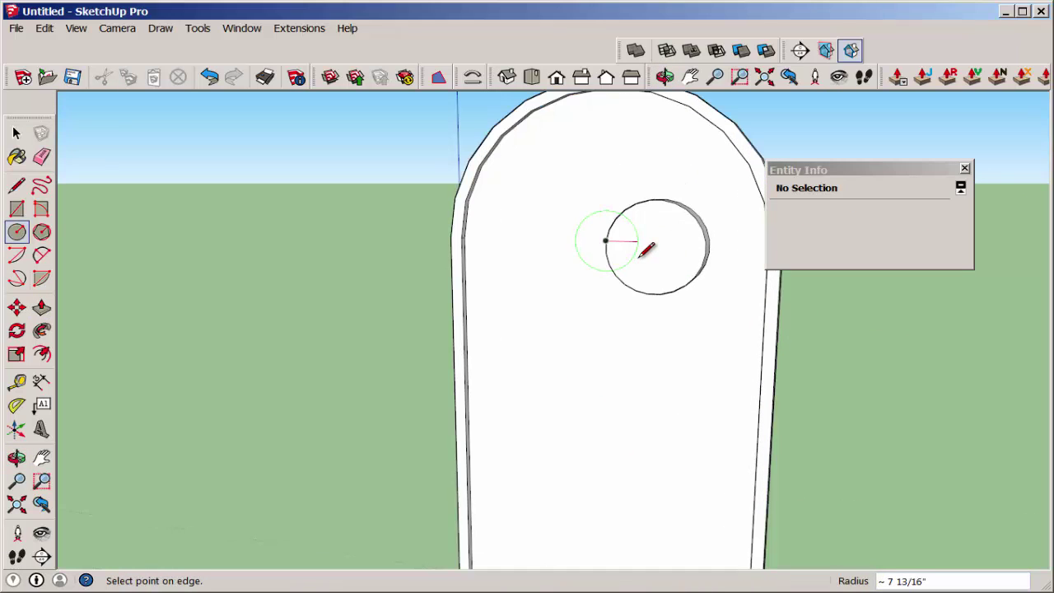
pyautogui.click(636, 251)
pyautogui.moveTo(620, 283); pyautogui.dragTo(651, 325, button='middle')
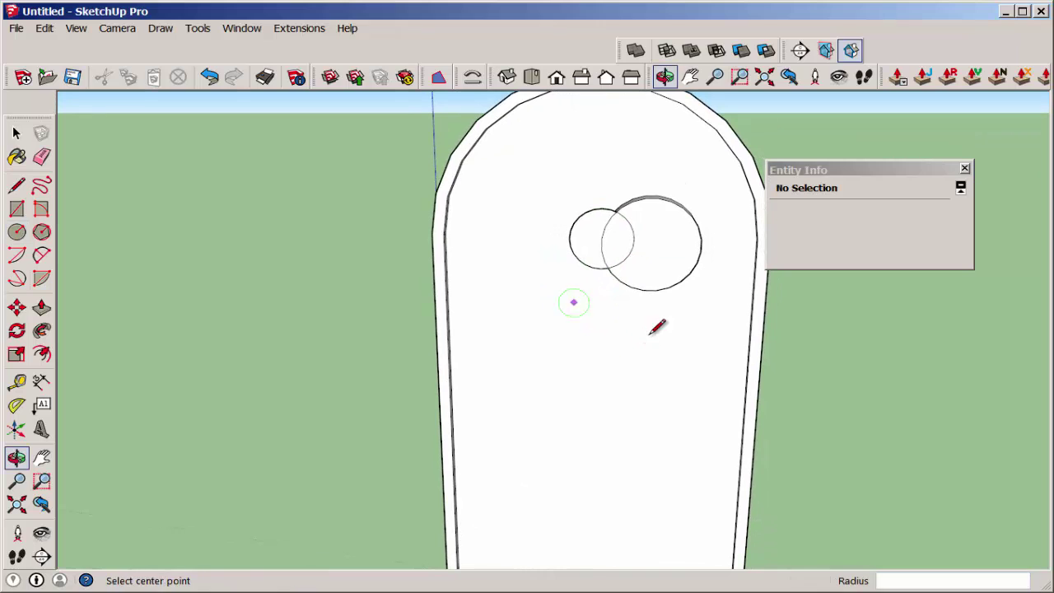
pyautogui.click(18, 134)
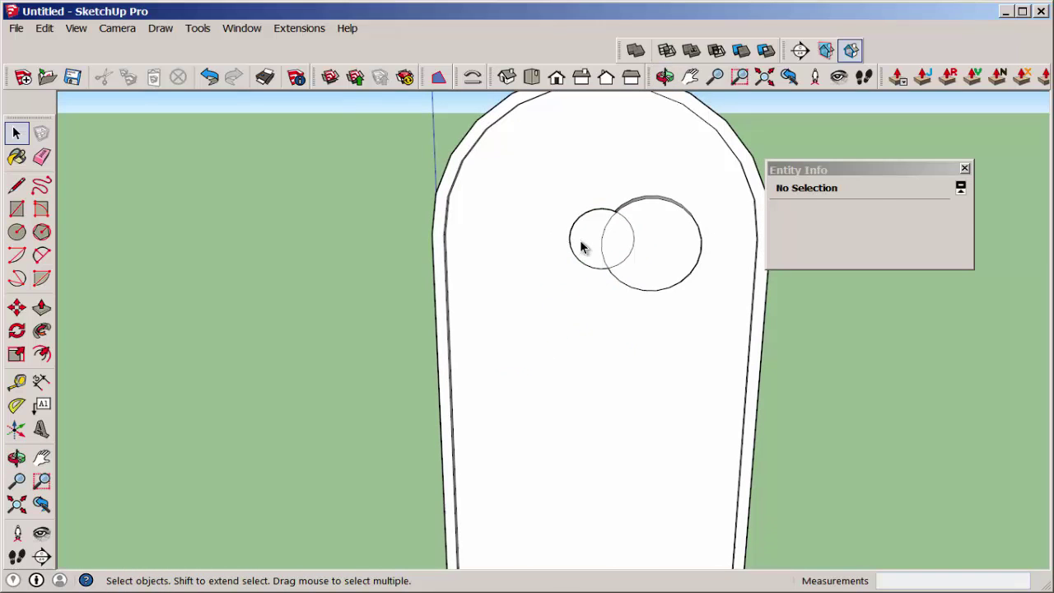
pyautogui.doubleClick(580, 247)
pyautogui.press('Delete')
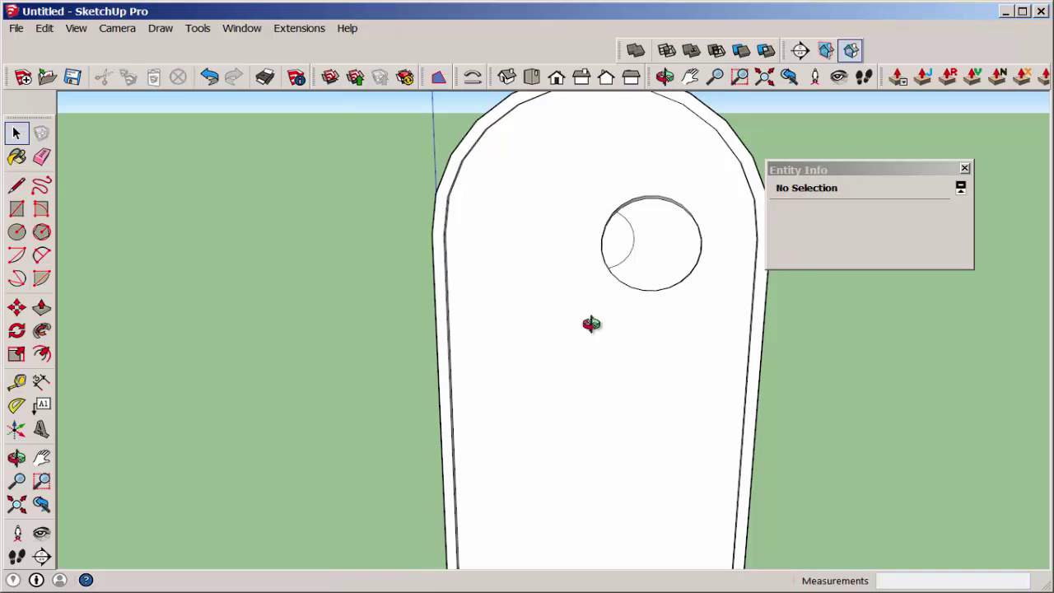
pyautogui.moveTo(592, 324)
pyautogui.mouseDown(button='middle')
pyautogui.moveTo(807, 321)
pyautogui.moveTo(823, 337)
pyautogui.mouseUp(button='middle')
pyautogui.click(589, 233)
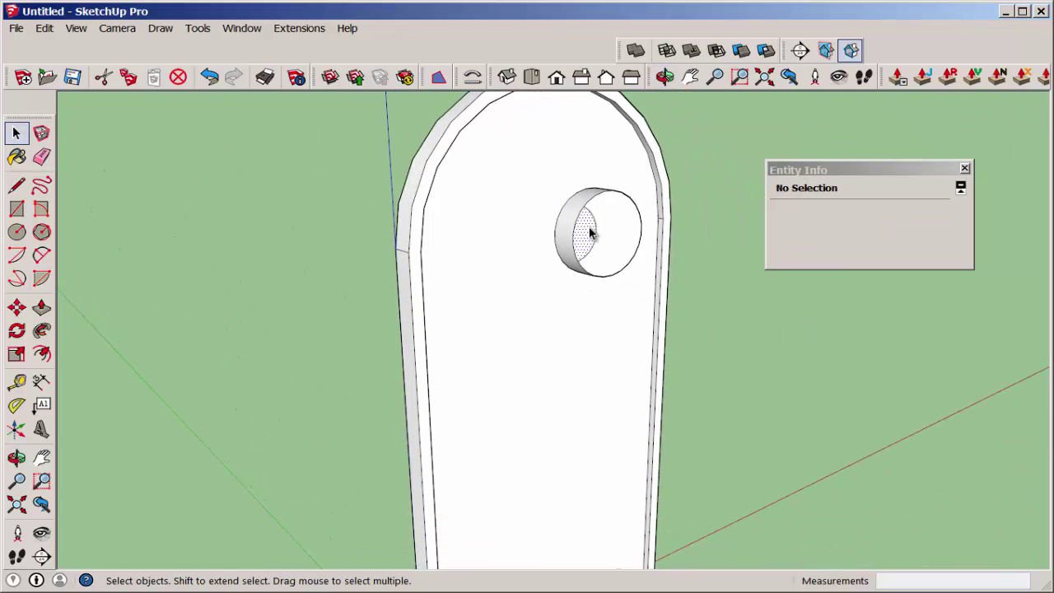
# Push the sliver face inside the eye hole all the way through.
pyautogui.doubleClick(590, 238)
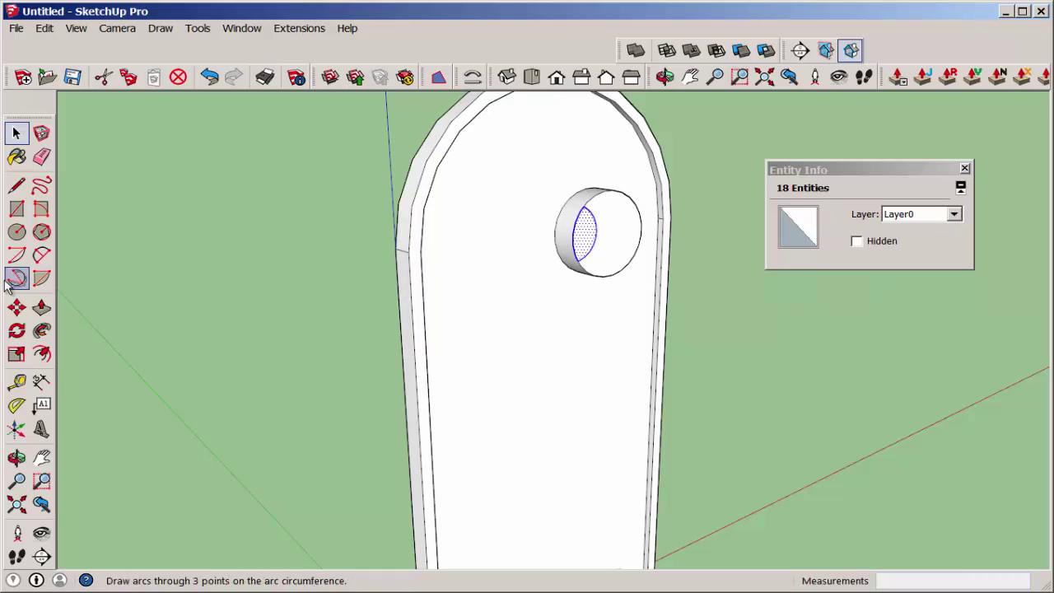
pyautogui.click(41, 306)
pyautogui.click(583, 242)
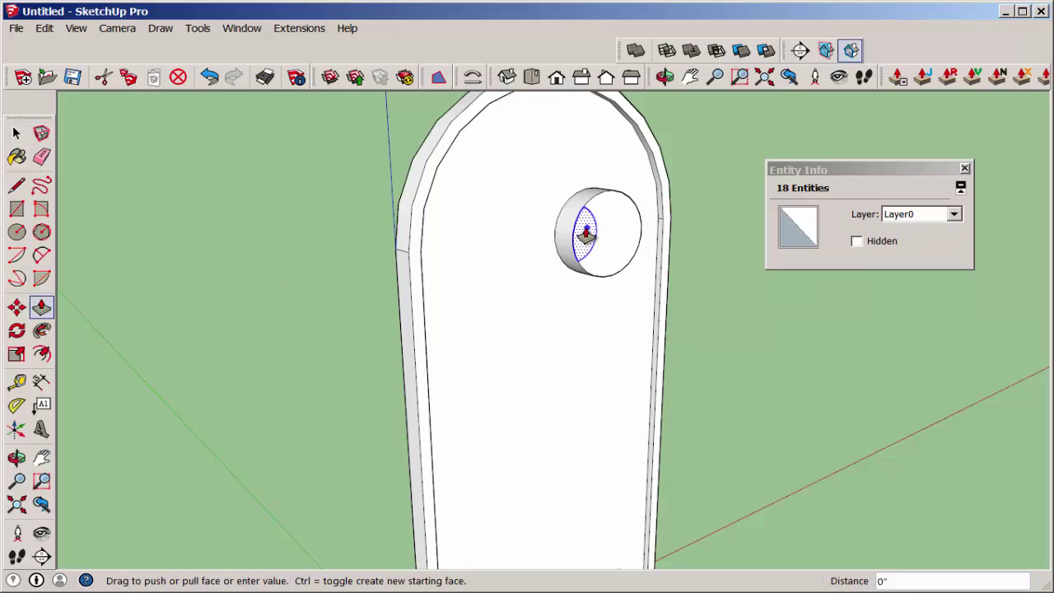
pyautogui.click(558, 232)
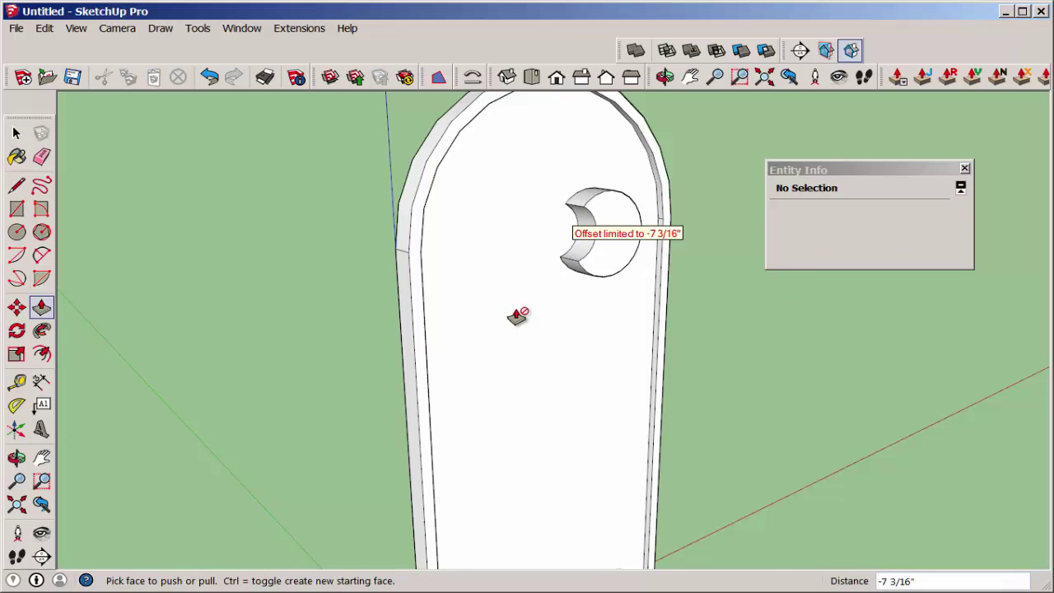
pyautogui.moveTo(517, 310); pyautogui.dragTo(363, 313, button='middle')
# Pull the crescent face back flush with the ghost's front.
pyautogui.click(41, 307)
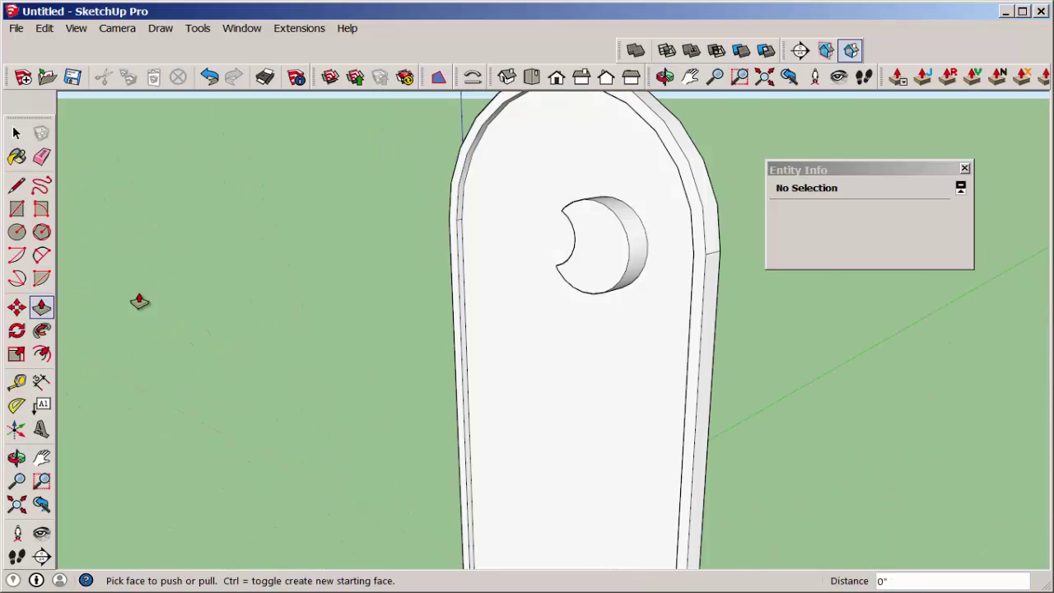
pyautogui.click(595, 270)
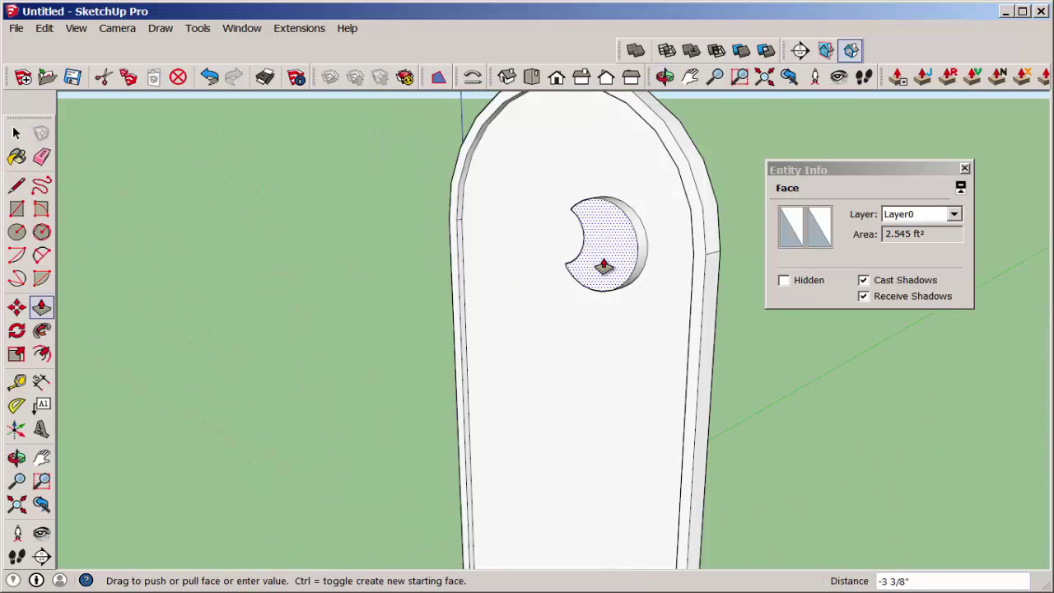
pyautogui.click(594, 272)
pyautogui.moveTo(421, 330); pyautogui.dragTo(557, 359, button='middle')
pyautogui.press('space')
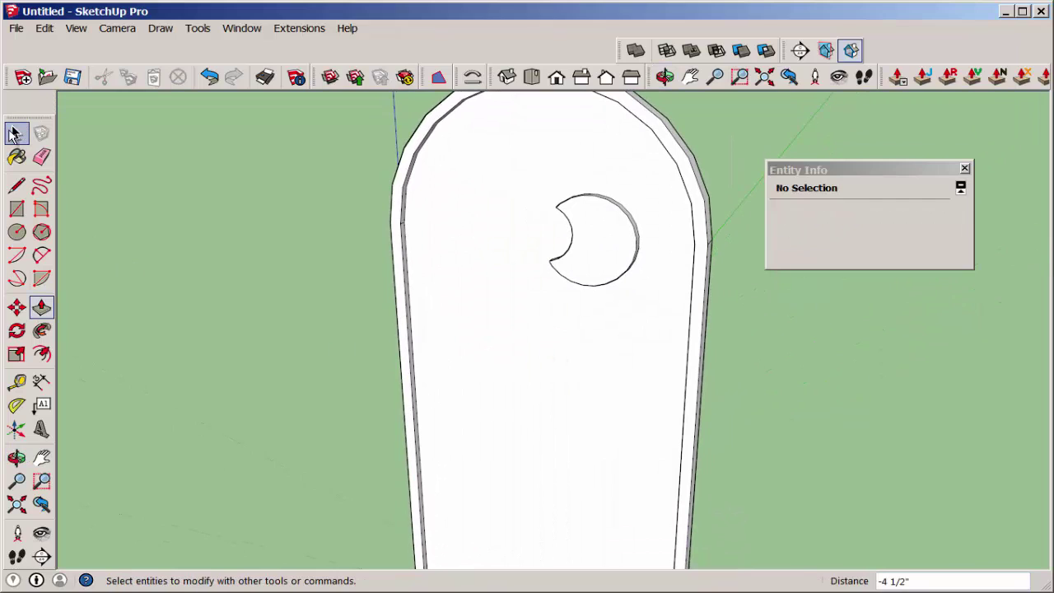
# Window-select the crescent eye and make it a group.
pyautogui.moveTo(512, 177); pyautogui.dragTo(681, 310)
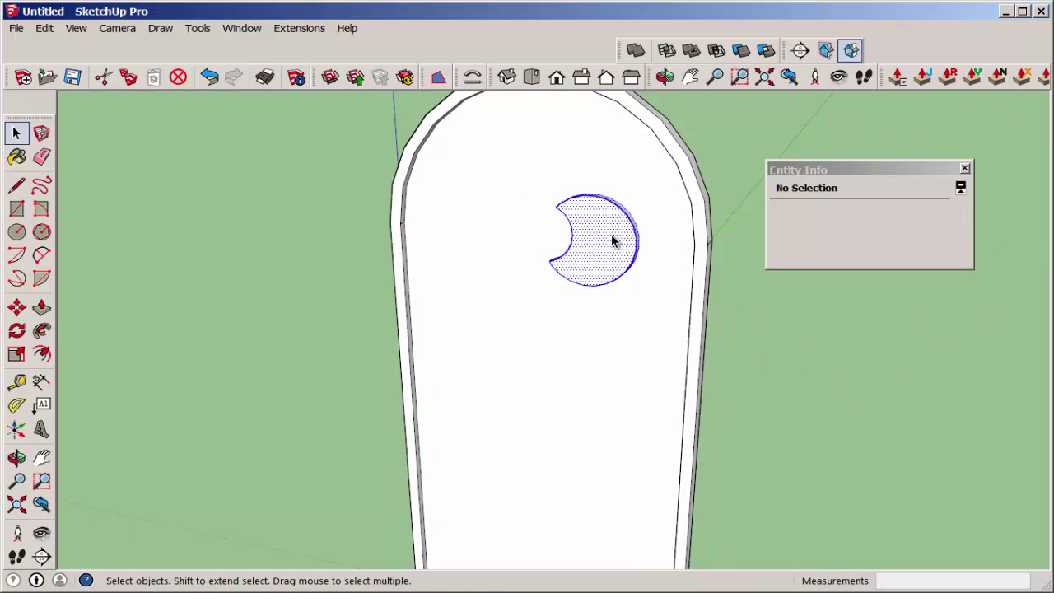
pyautogui.rightClick(601, 236)
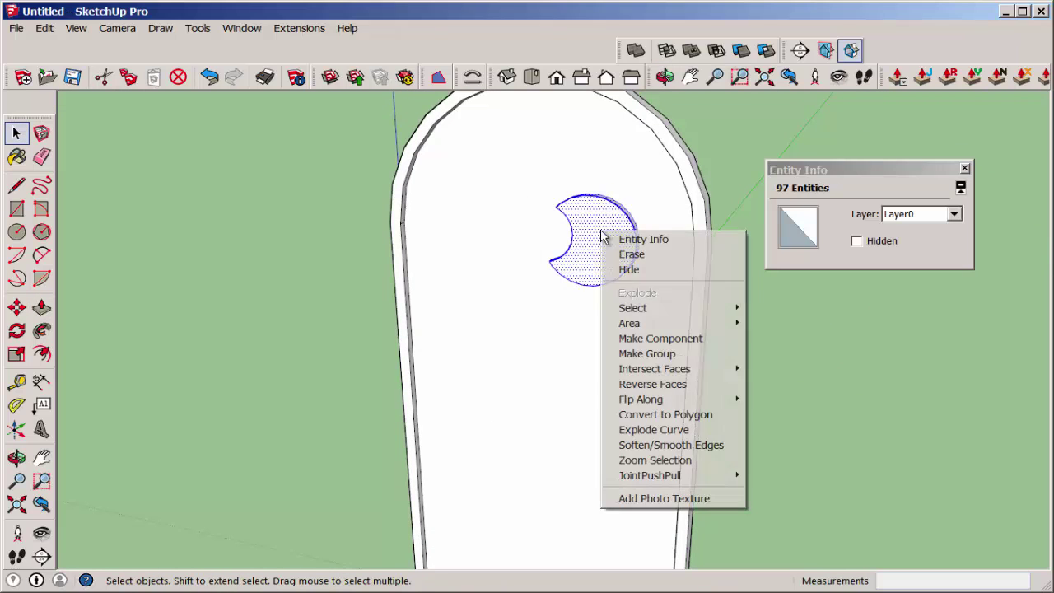
pyautogui.click(651, 353)
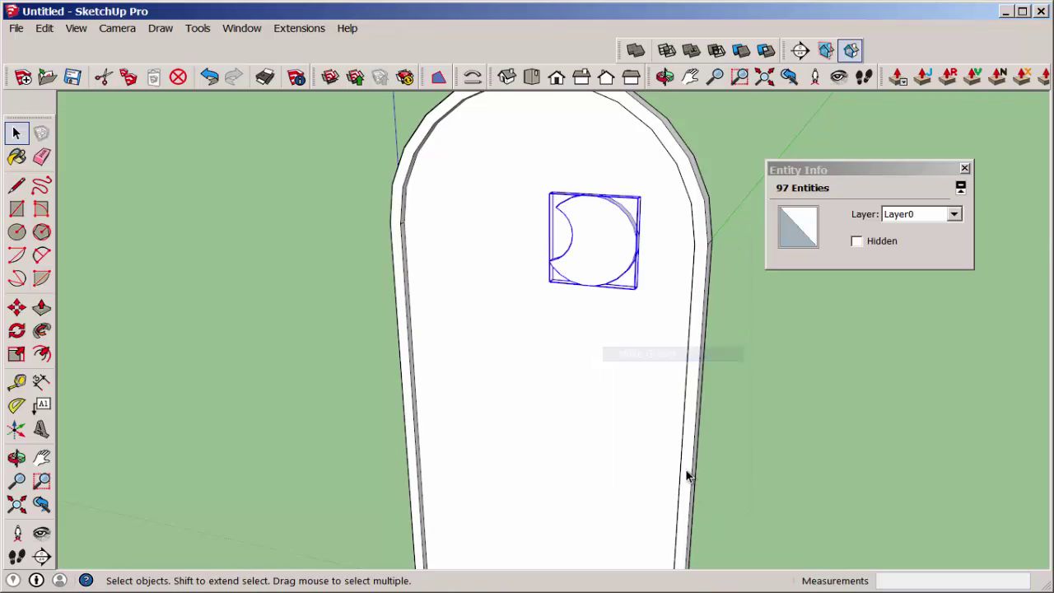
pyautogui.click(799, 458)
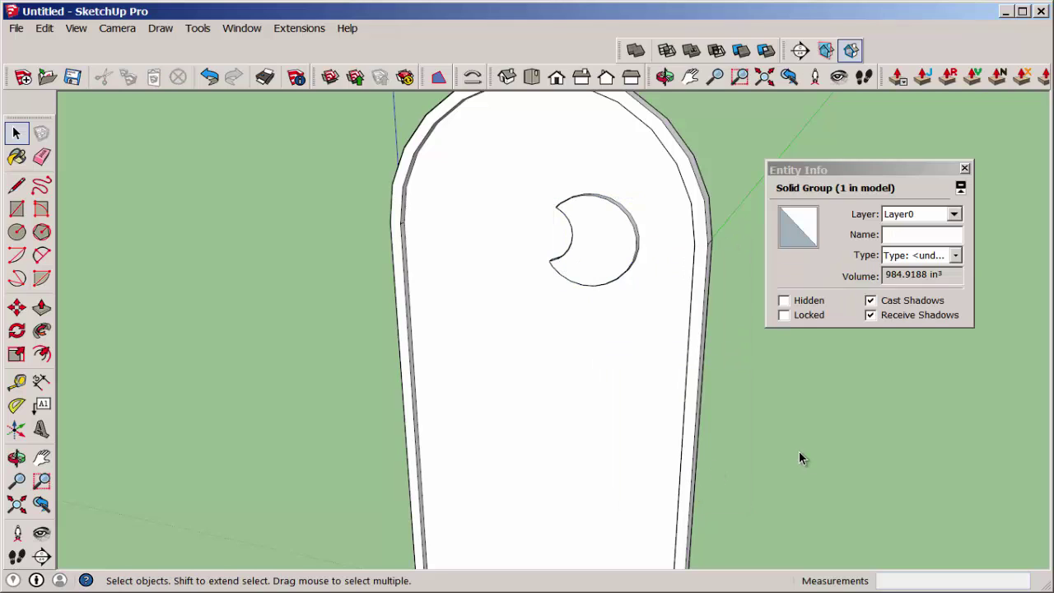
# Copy the crescent eye group to the left as the second eye.
pyautogui.click(620, 245)
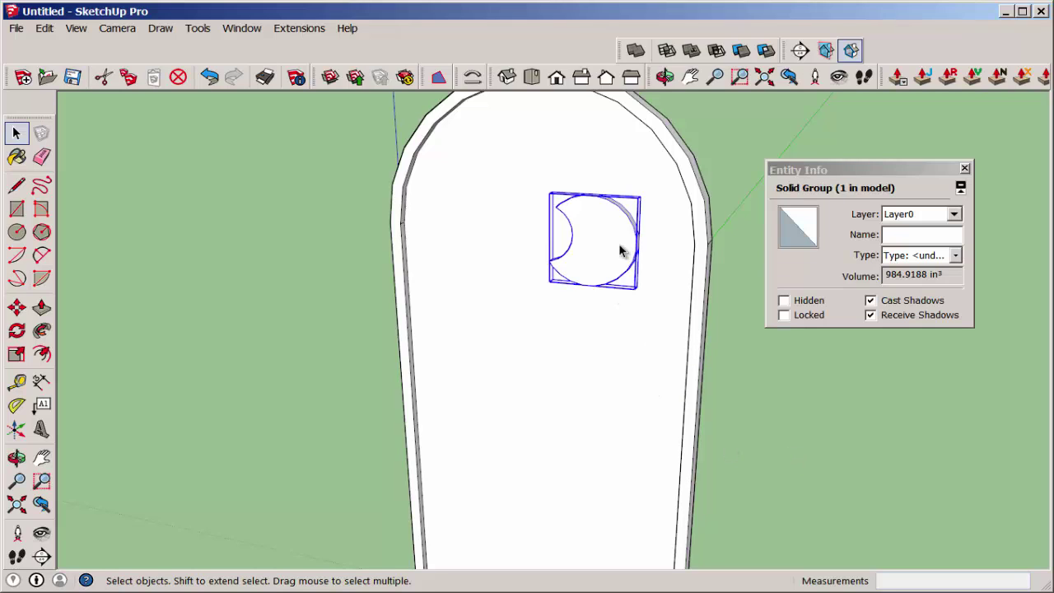
pyautogui.click(17, 307)
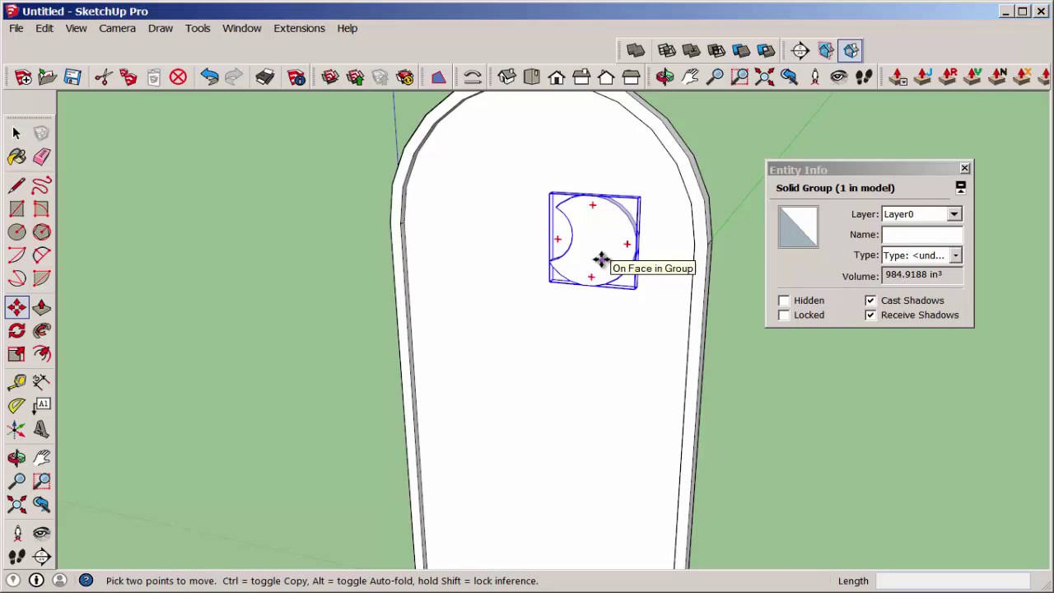
pyautogui.press('ctrl')
pyautogui.click(602, 260)
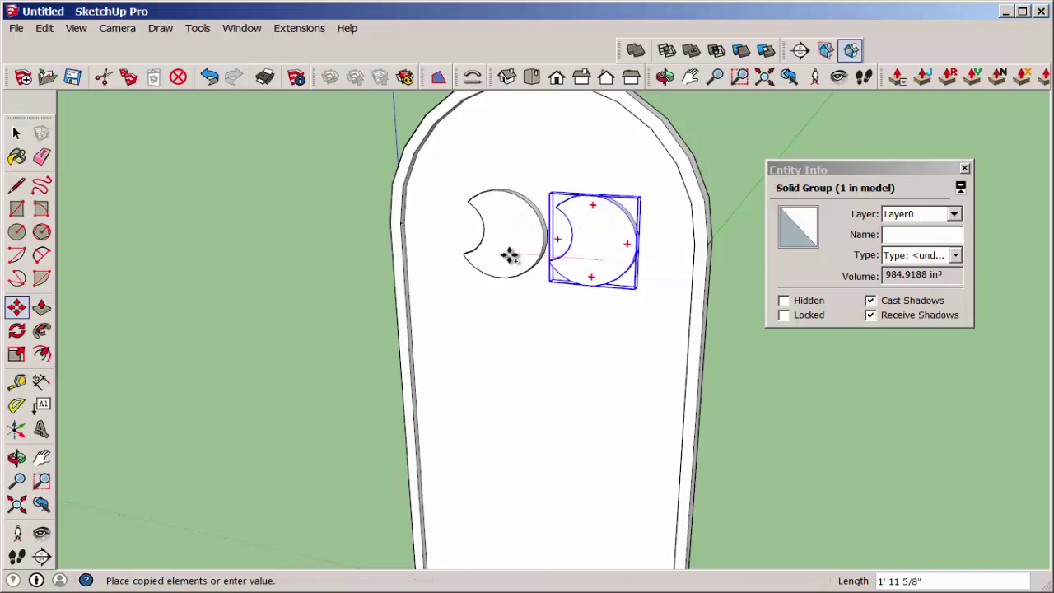
pyautogui.click(478, 244)
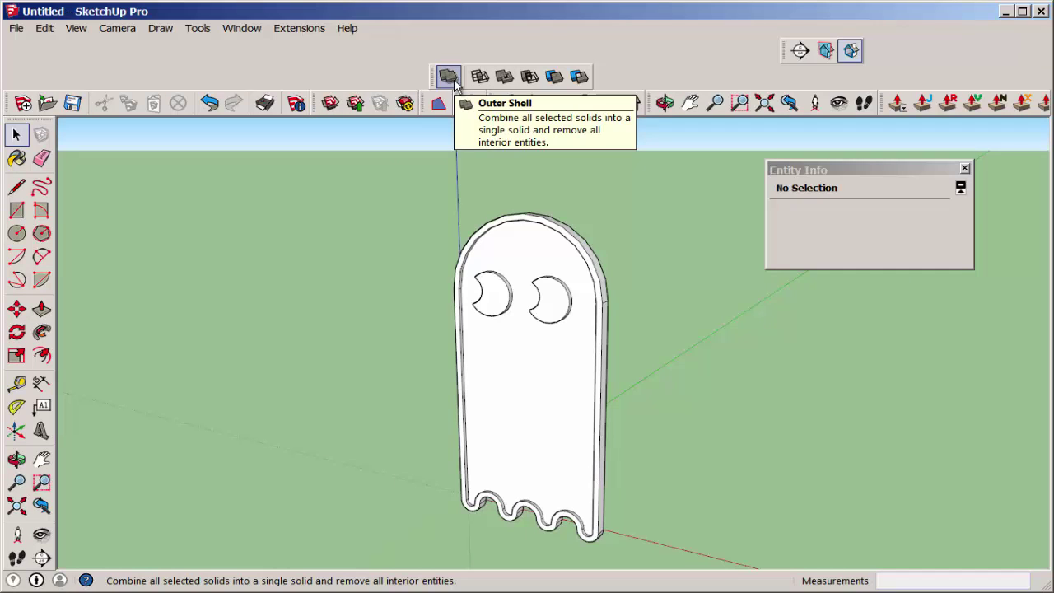
# Merge the ghost body and eye solids with Outer Shell.
pyautogui.click(449, 77)
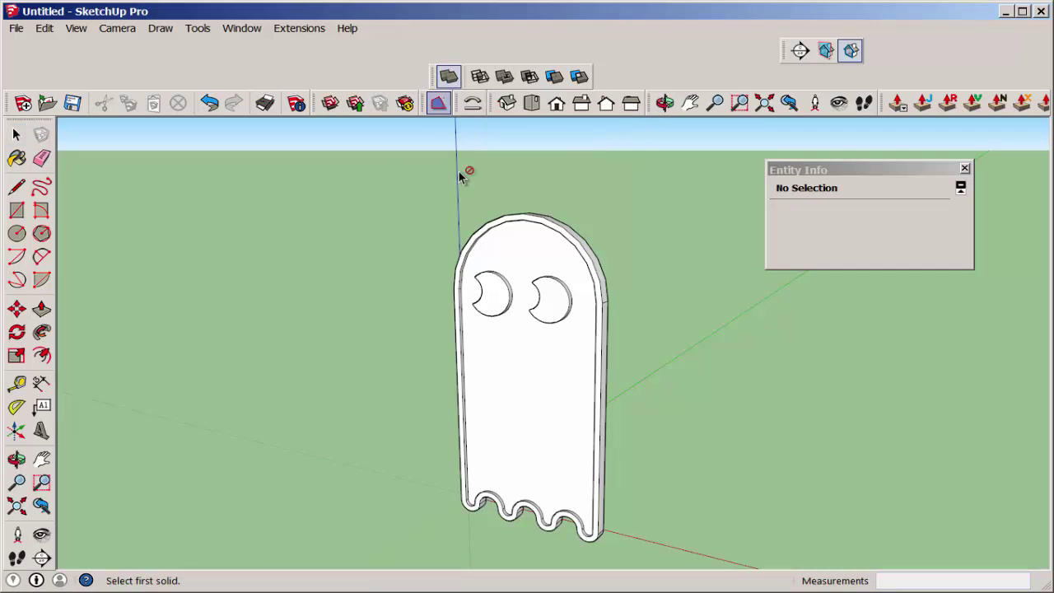
pyautogui.click(517, 245)
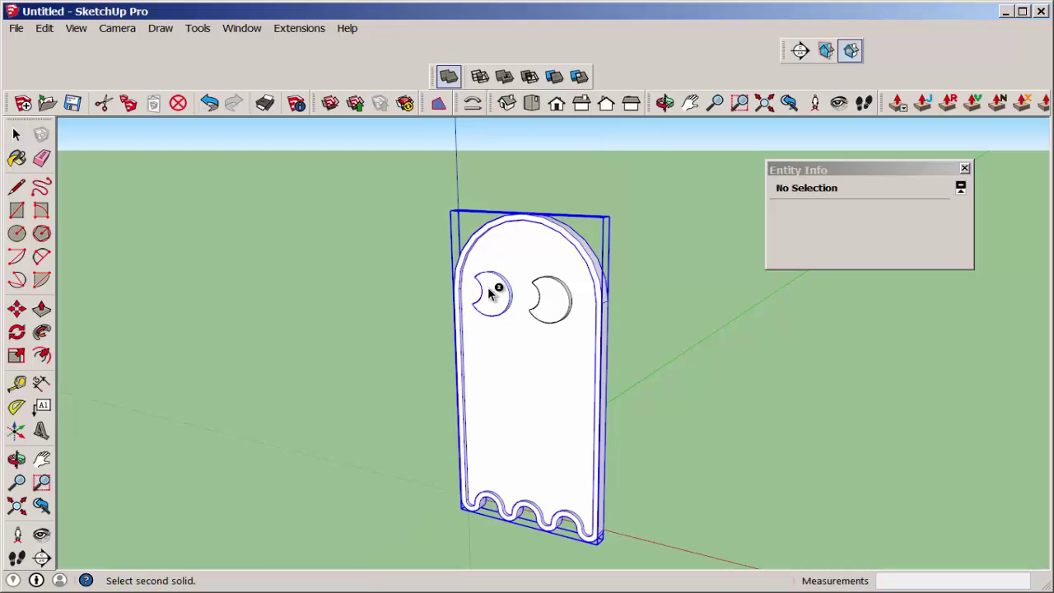
pyautogui.click(495, 288)
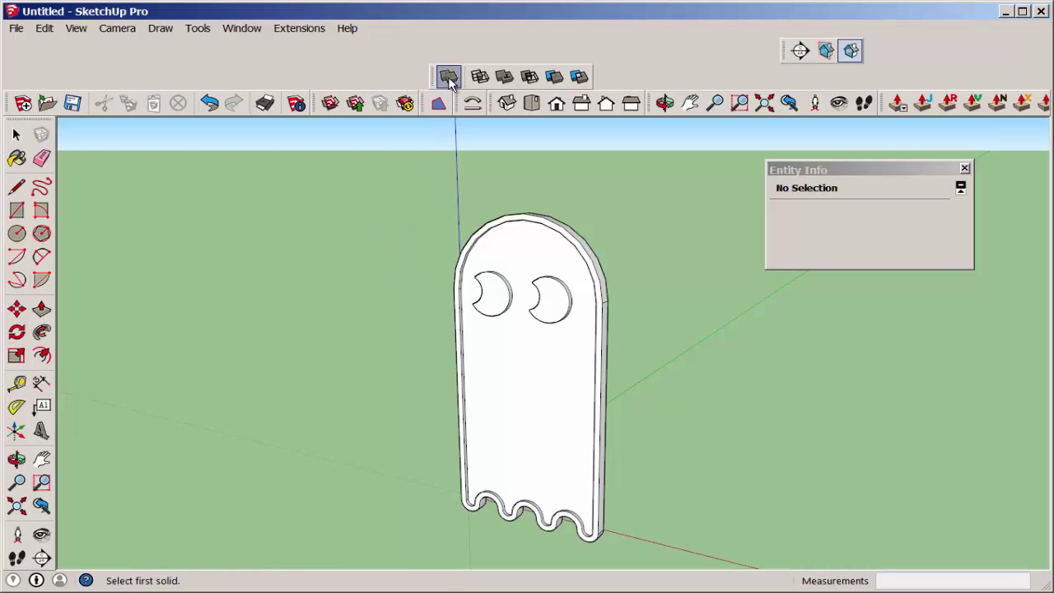
pyautogui.click(540, 246)
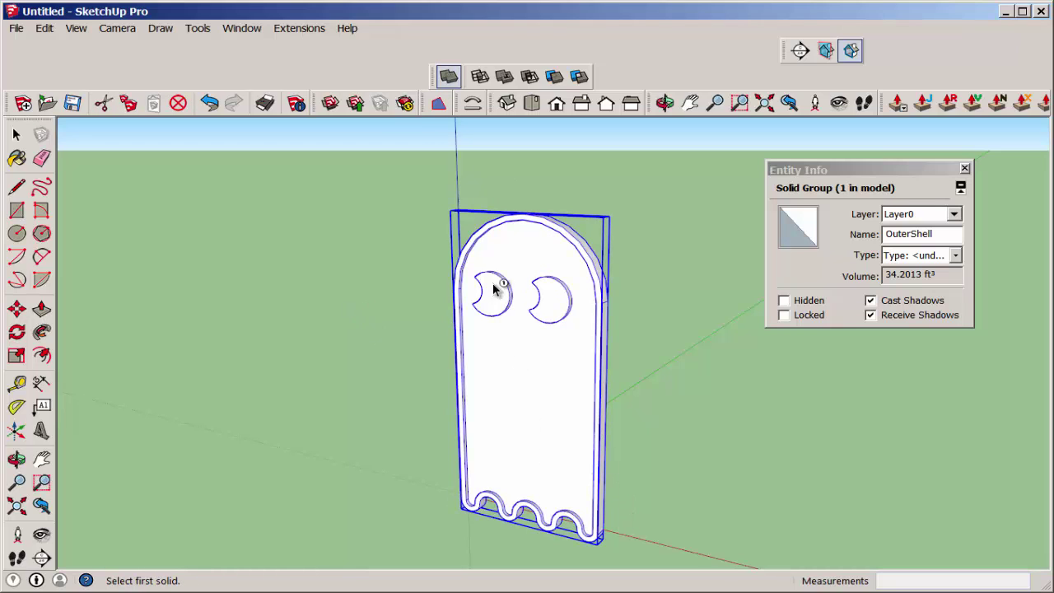
# Move the merged OuterShell ghost solid to its new position.
pyautogui.click(17, 308)
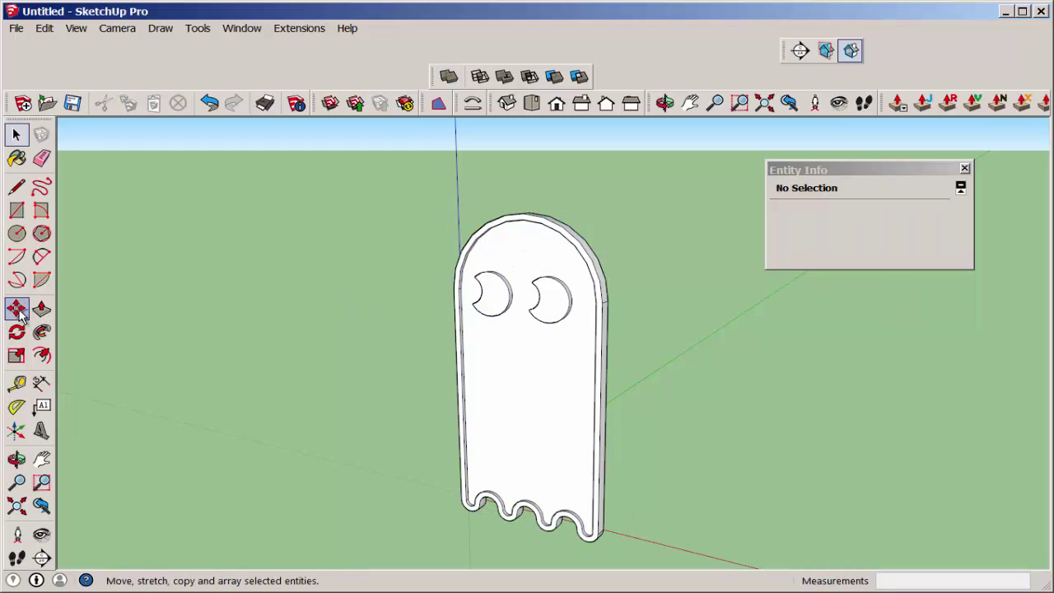
pyautogui.click(507, 363)
pyautogui.click(377, 335)
pyautogui.scroll(3, 607, 376)
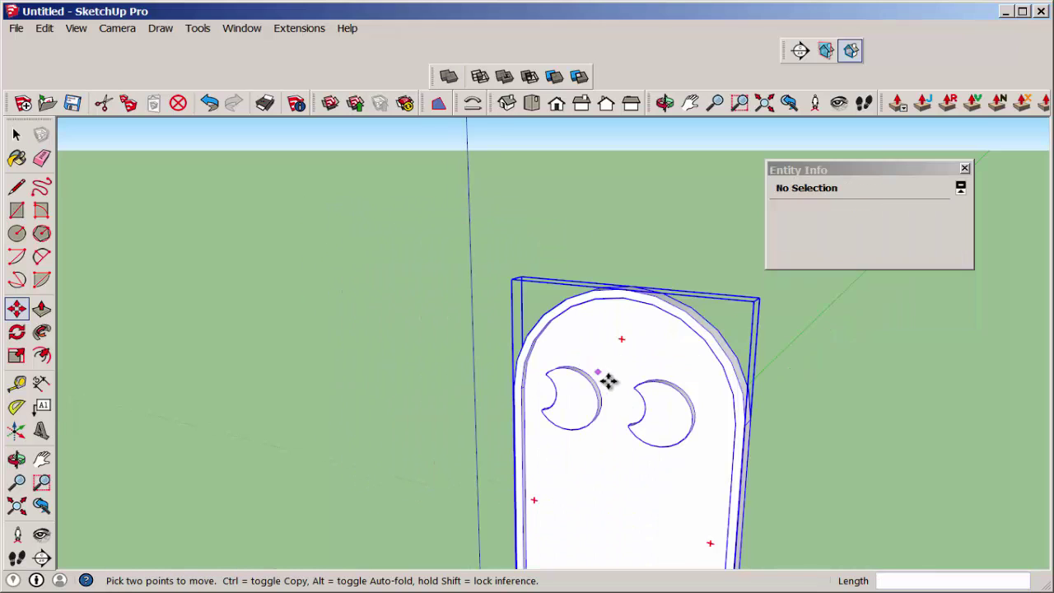
pyautogui.moveTo(607, 376); pyautogui.dragTo(495, 480, button='middle')
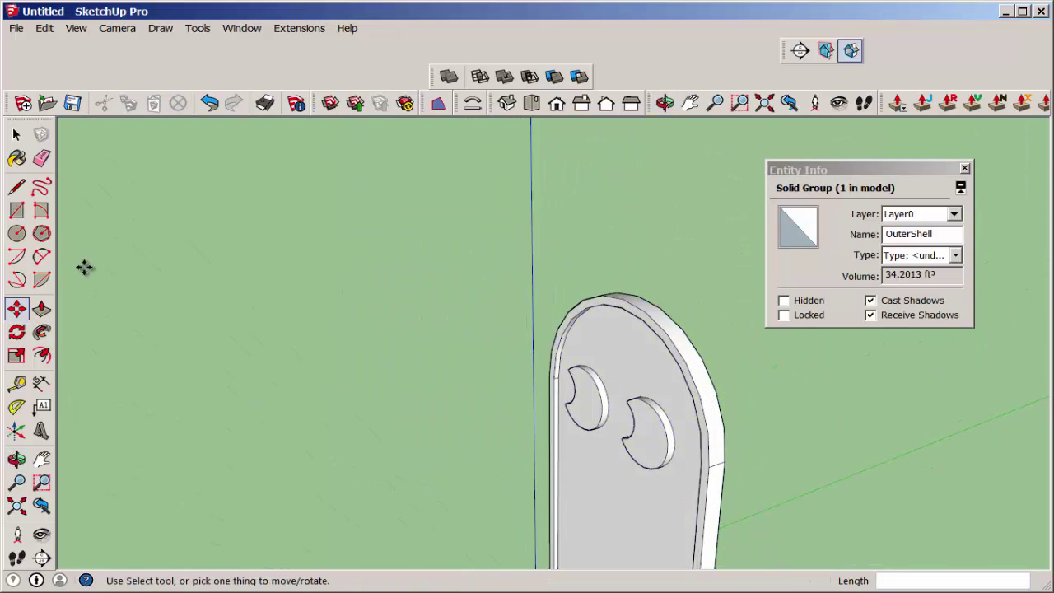
# Draw an outer and inner circle atop the head, deleting the inner face to leave a ring.
pyautogui.click(17, 233)
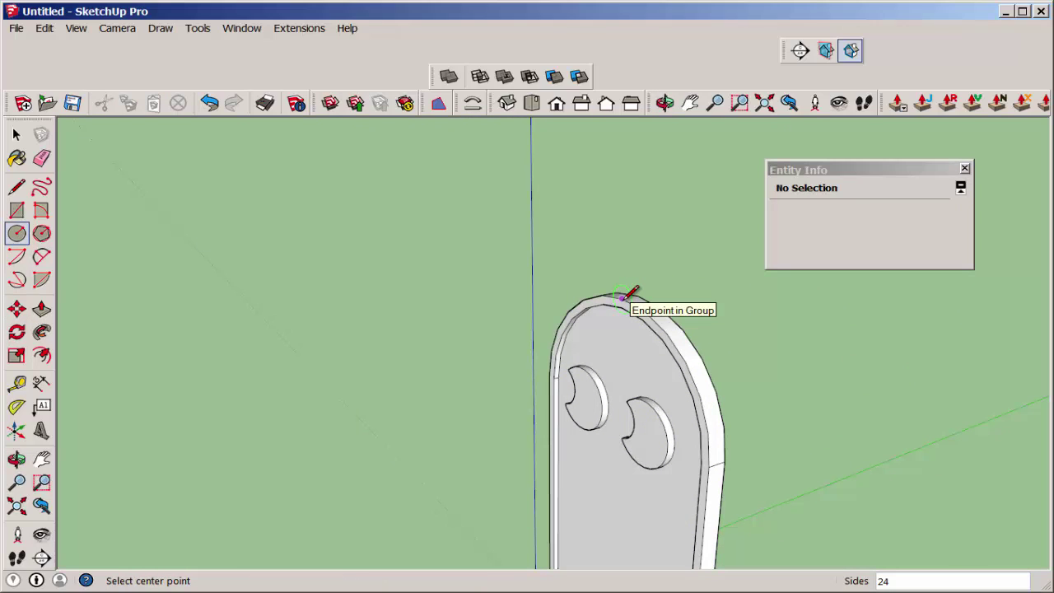
pyautogui.click(626, 264)
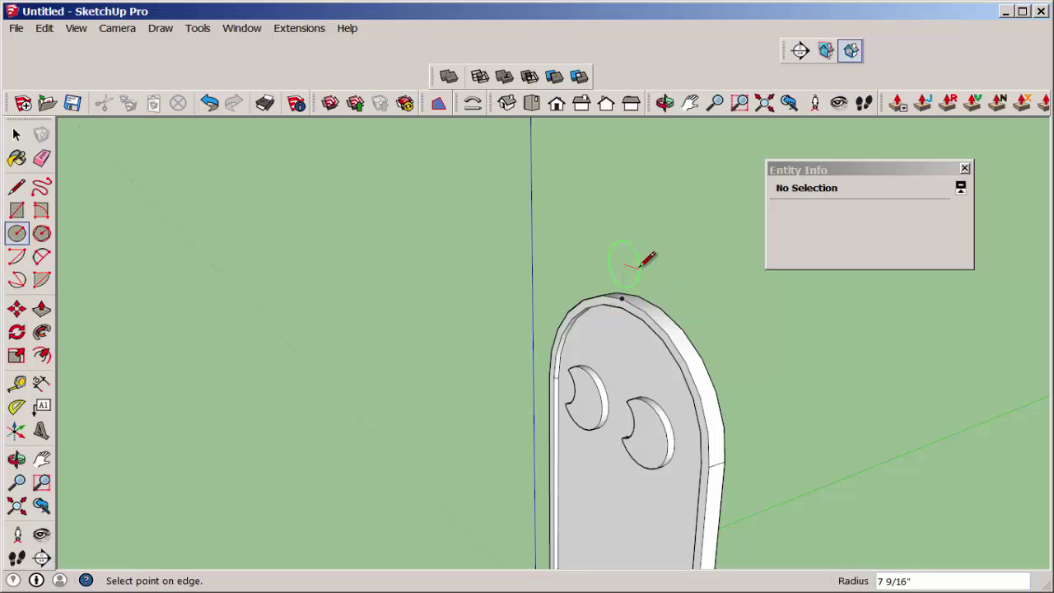
pyautogui.click(624, 293)
pyautogui.scroll(2, 630, 284)
pyautogui.click(625, 258)
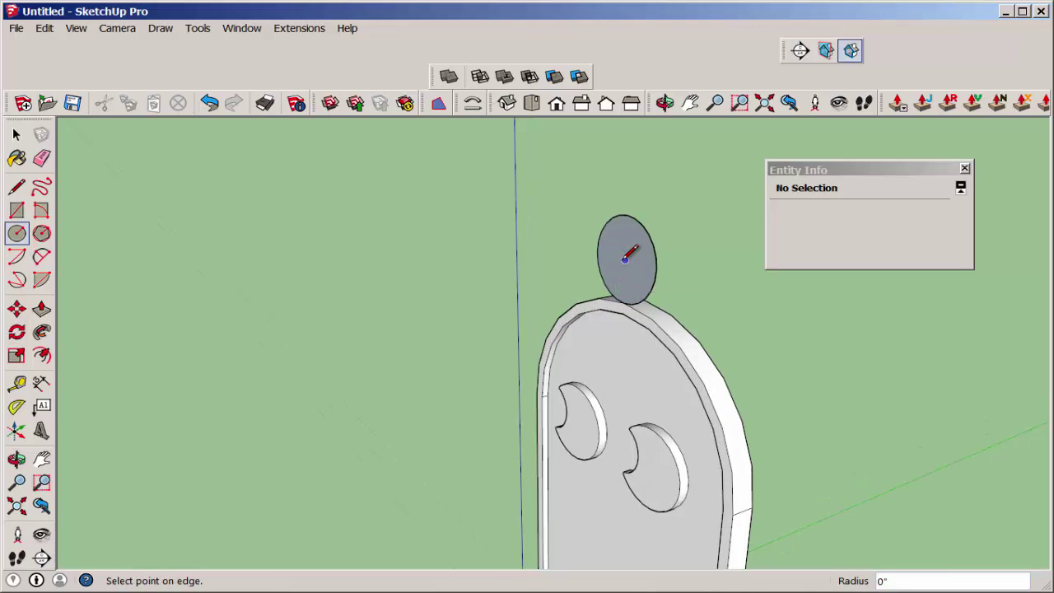
pyautogui.click(646, 281)
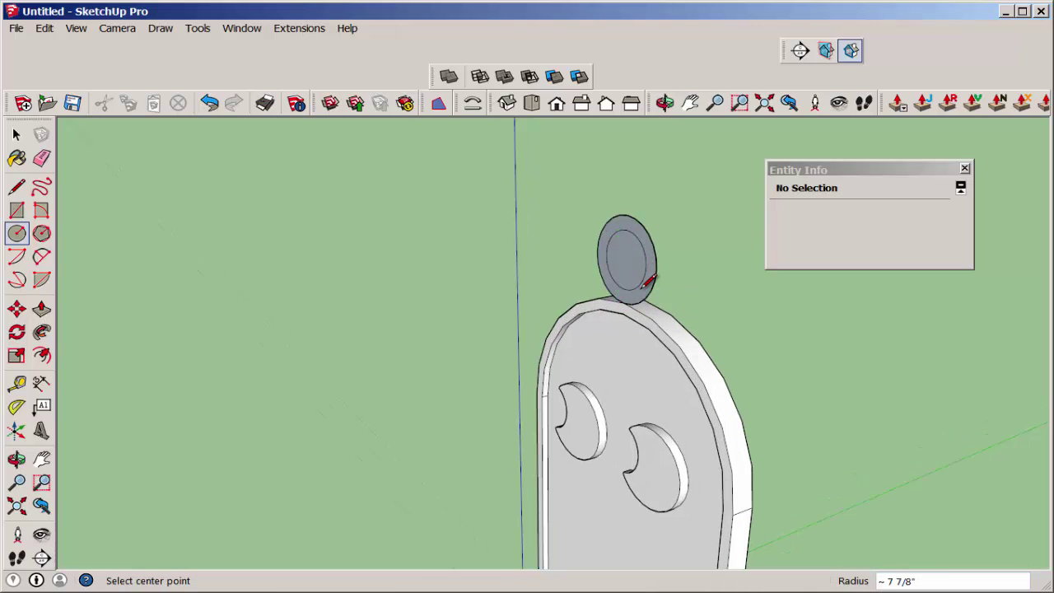
pyautogui.press('space')
pyautogui.click(634, 267)
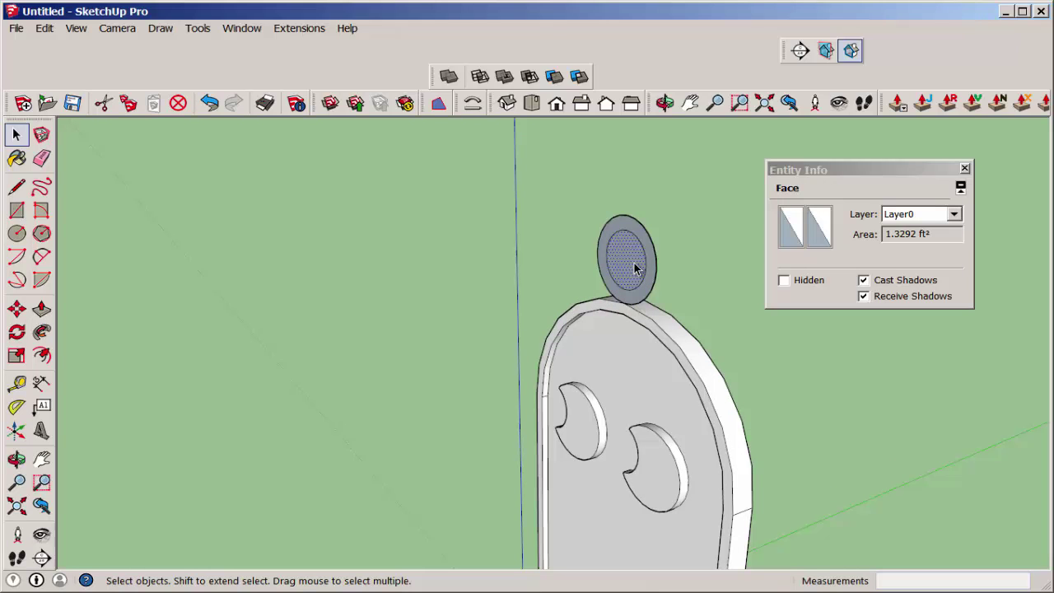
pyautogui.press('Delete')
# Push/Pull the flat ring out 5 inches thick.
pyautogui.press('o')
pyautogui.moveTo(566, 346); pyautogui.dragTo(316, 305)
pyautogui.click(41, 308)
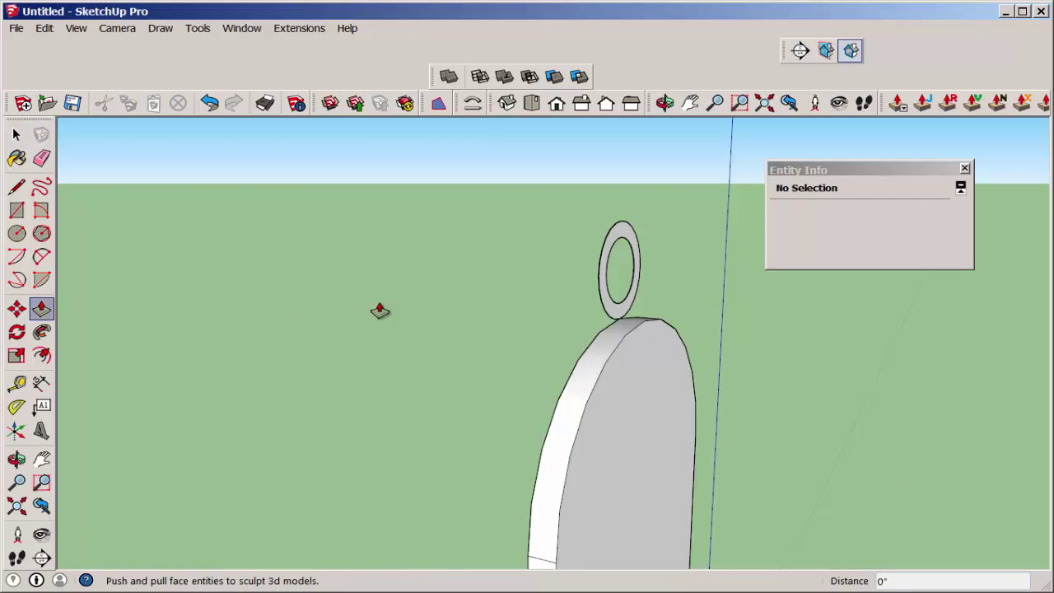
pyautogui.moveTo(604, 308); pyautogui.dragTo(614, 318, button='middle')
pyautogui.moveTo(615, 318); pyautogui.dragTo(652, 346)
pyautogui.moveTo(502, 384); pyautogui.dragTo(868, 384, button='middle')
# Triple-click the ring and make it its own group.
pyautogui.click(16, 135)
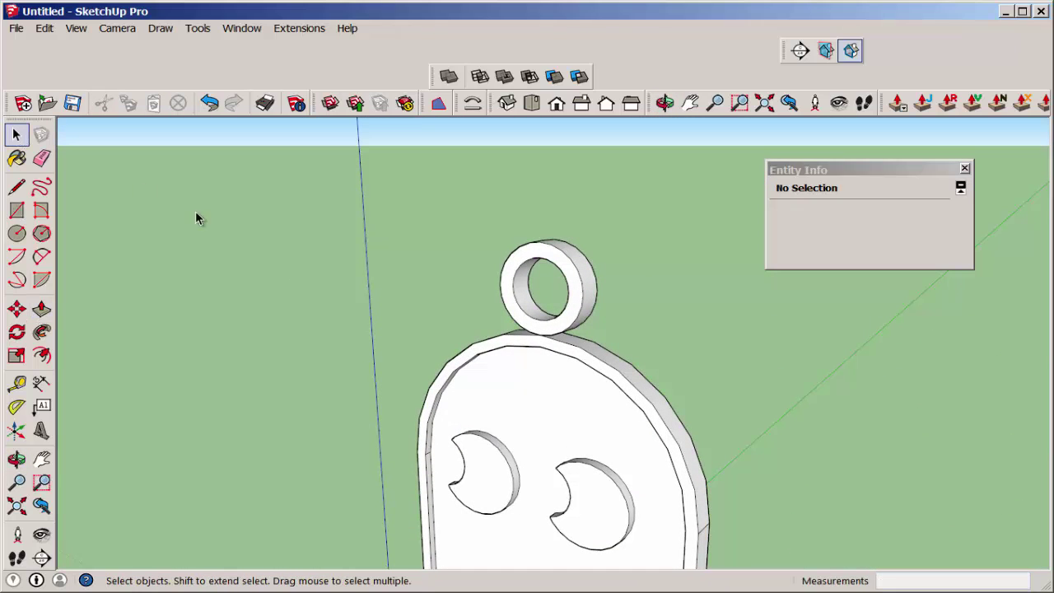
pyautogui.tripleClick(511, 289)
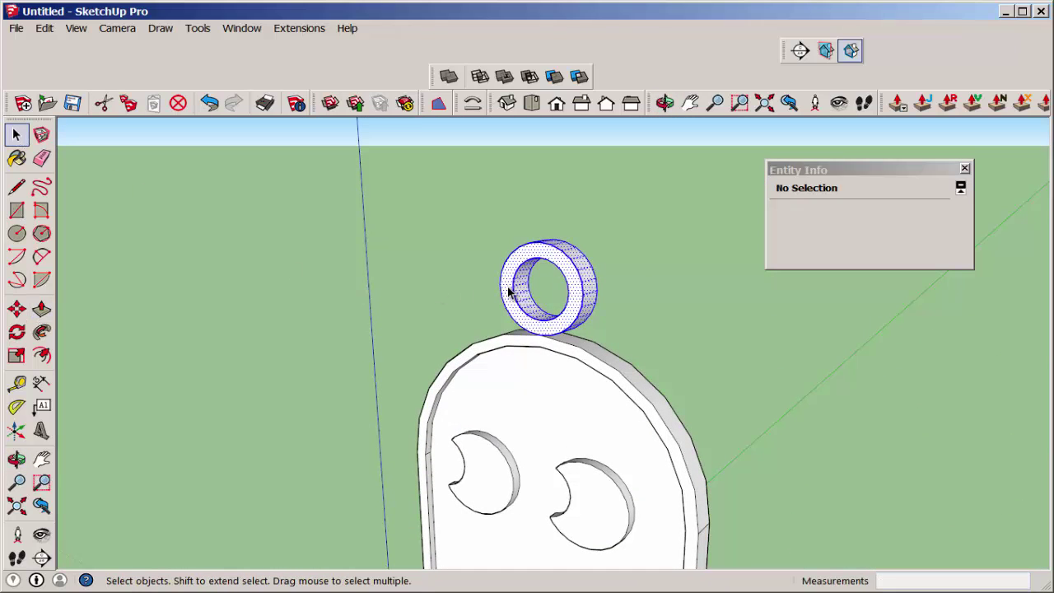
pyautogui.rightClick(574, 287)
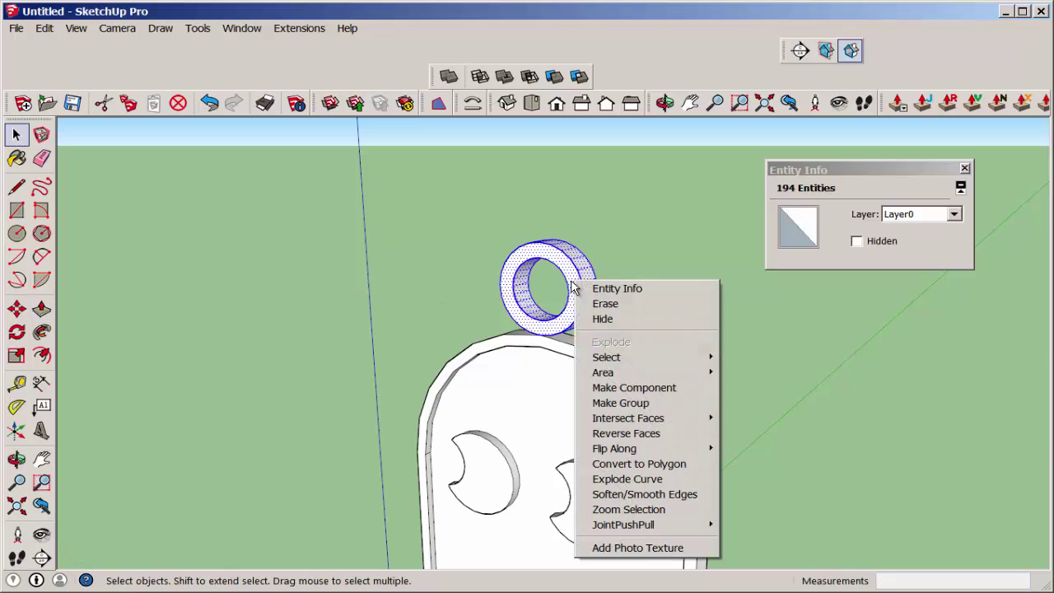
pyautogui.click(614, 403)
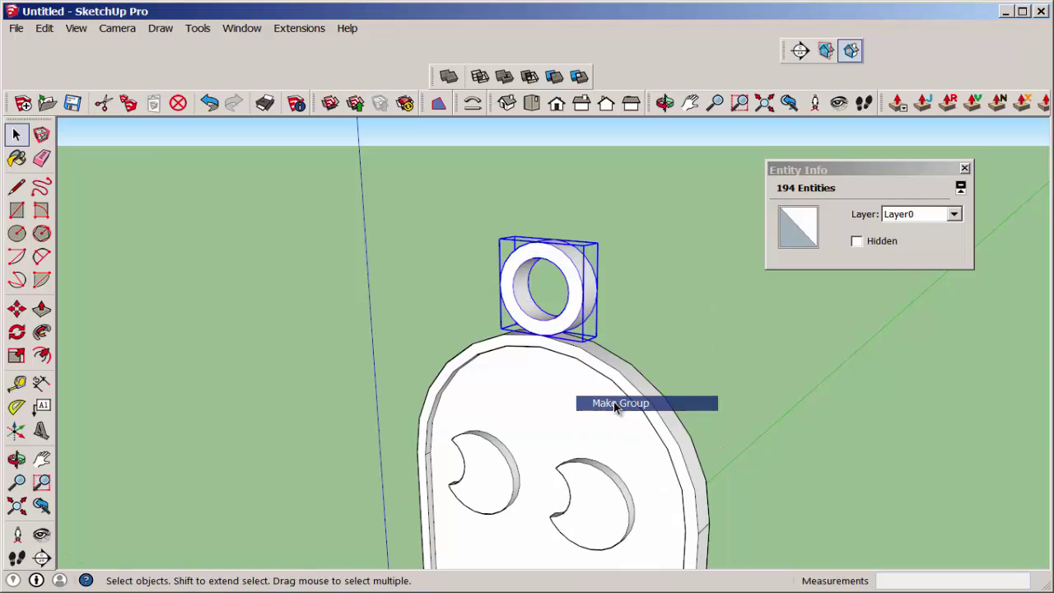
pyautogui.click(390, 274)
# Move the ring group 7 1/2 inches down the blue axis into the ghost's head.
pyautogui.press('o')
pyautogui.moveTo(390, 278); pyautogui.dragTo(472, 355)
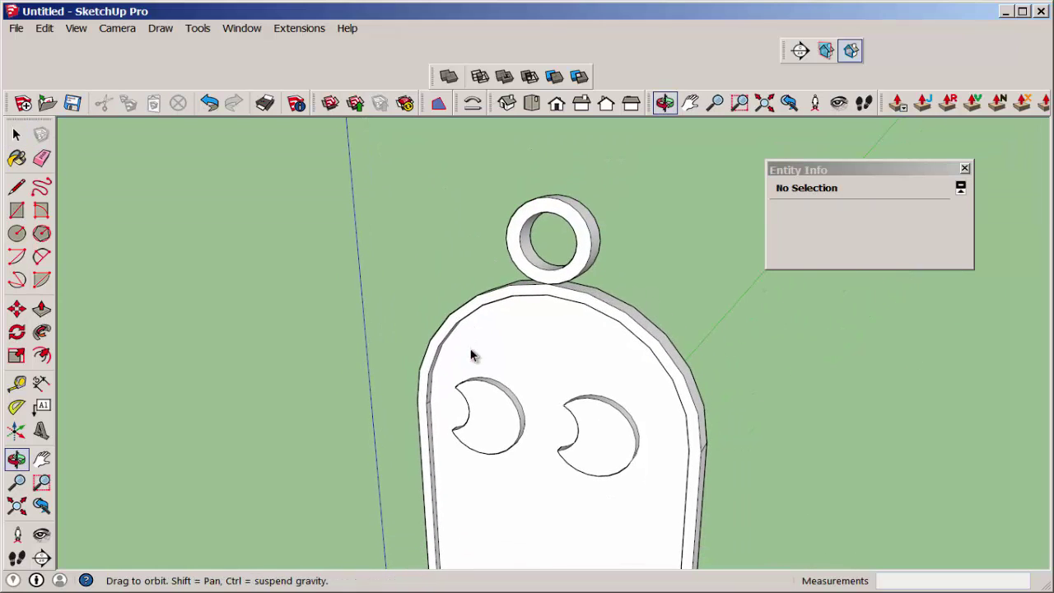
pyautogui.press('space')
pyautogui.click(515, 257)
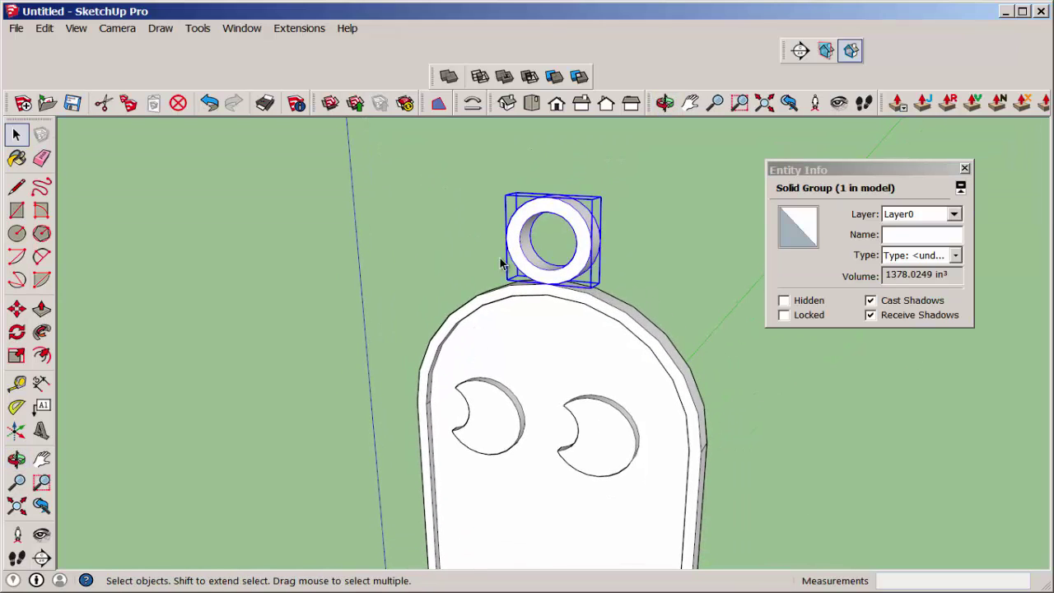
pyautogui.press('m')
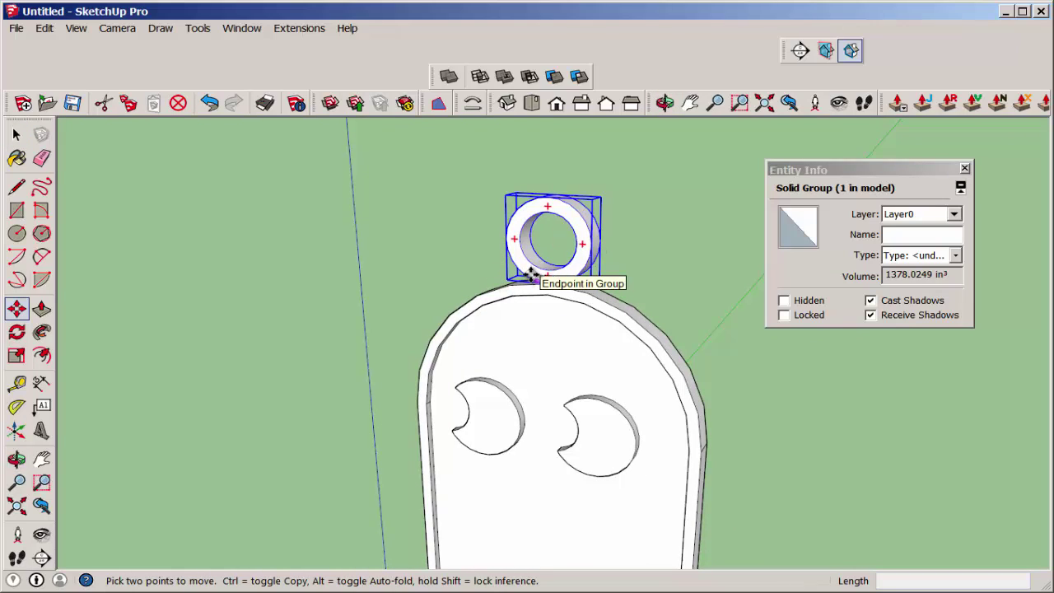
pyautogui.click(531, 275)
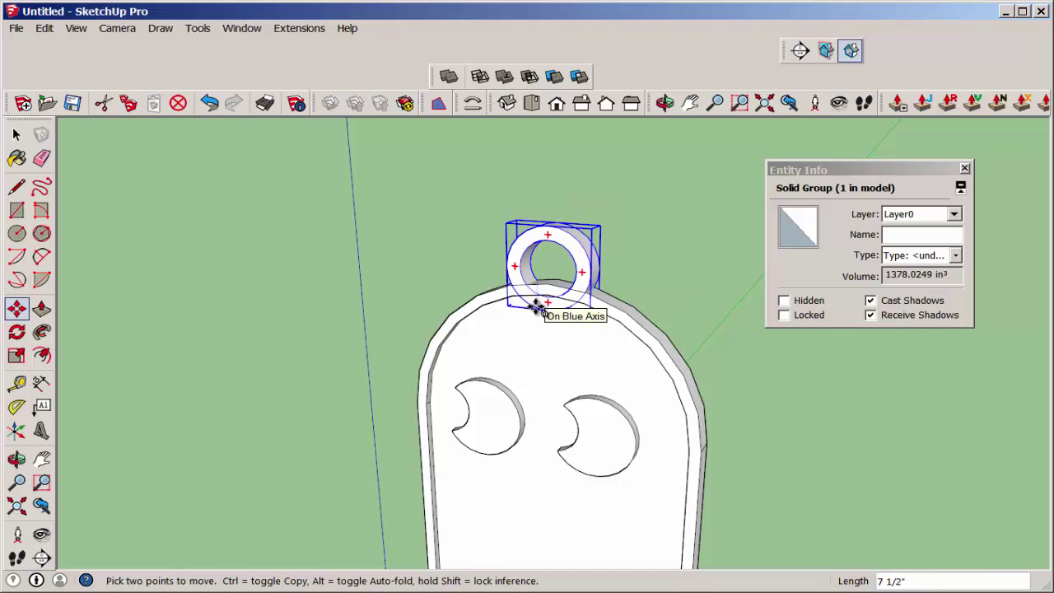
pyautogui.click(537, 306)
pyautogui.click(16, 134)
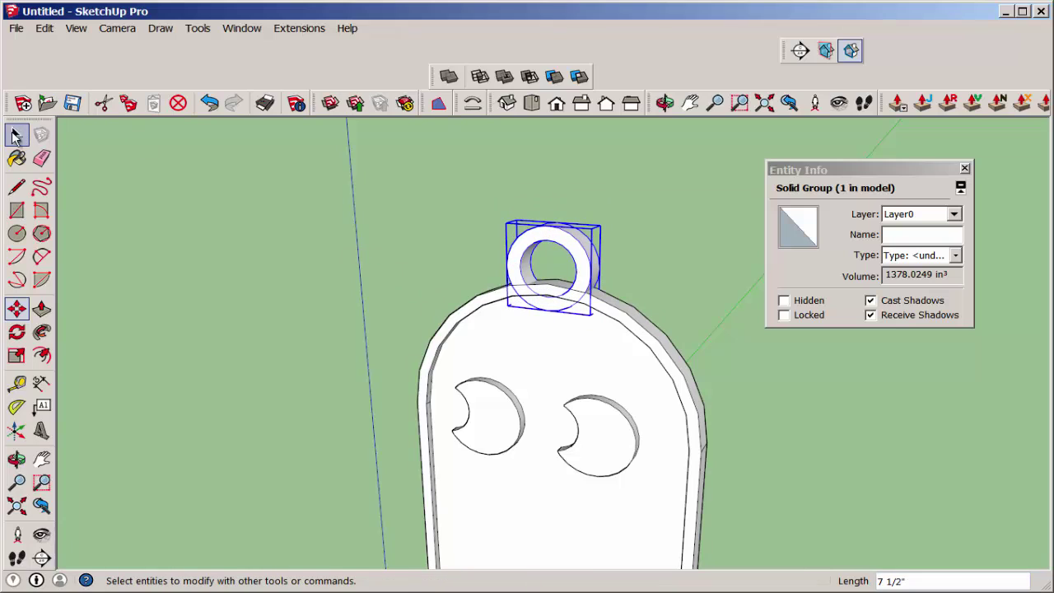
pyautogui.click(252, 207)
pyautogui.moveTo(423, 330); pyautogui.dragTo(437, 294, button='middle')
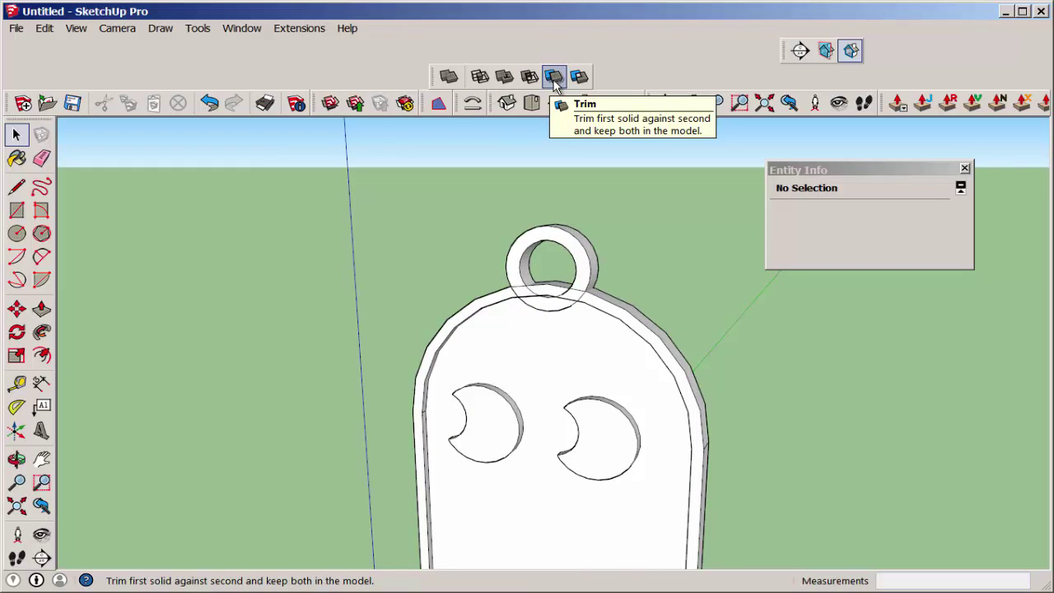
# Trim the ghost body with the ring using Solid Tools Trim.
pyautogui.click(554, 79)
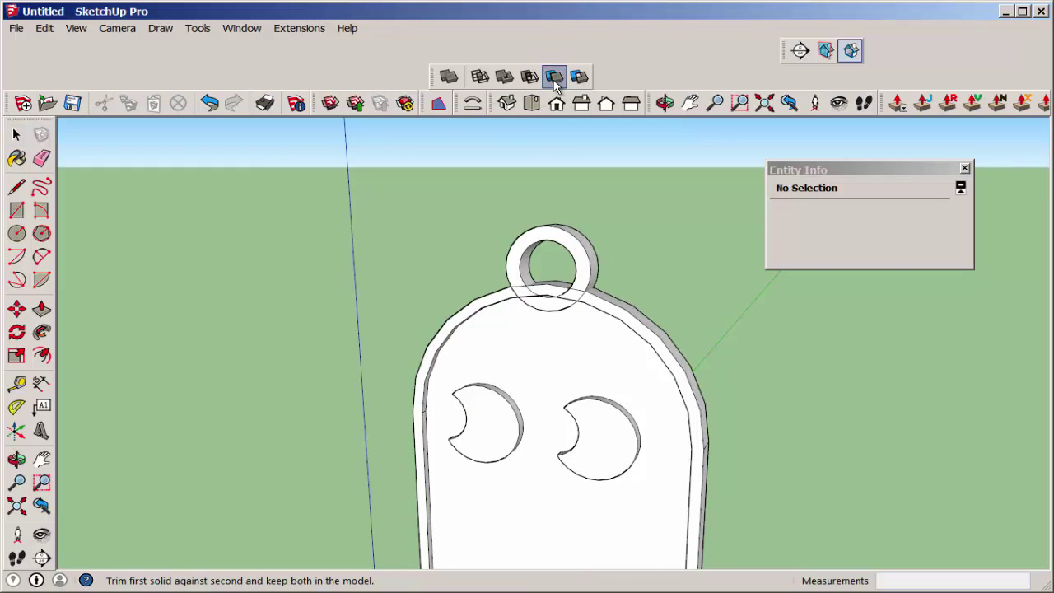
pyautogui.click(541, 238)
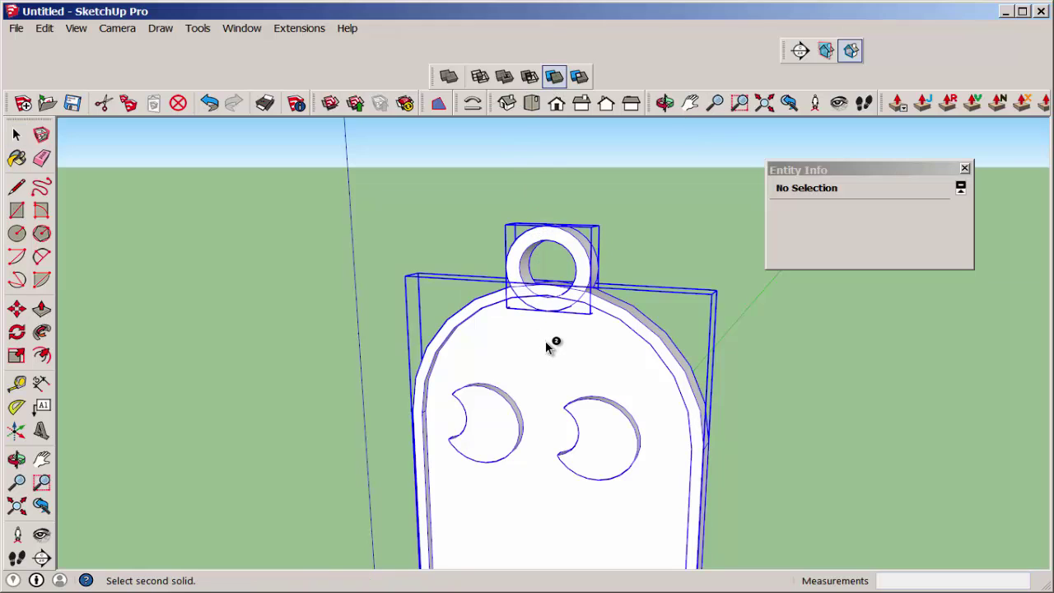
pyautogui.click(546, 346)
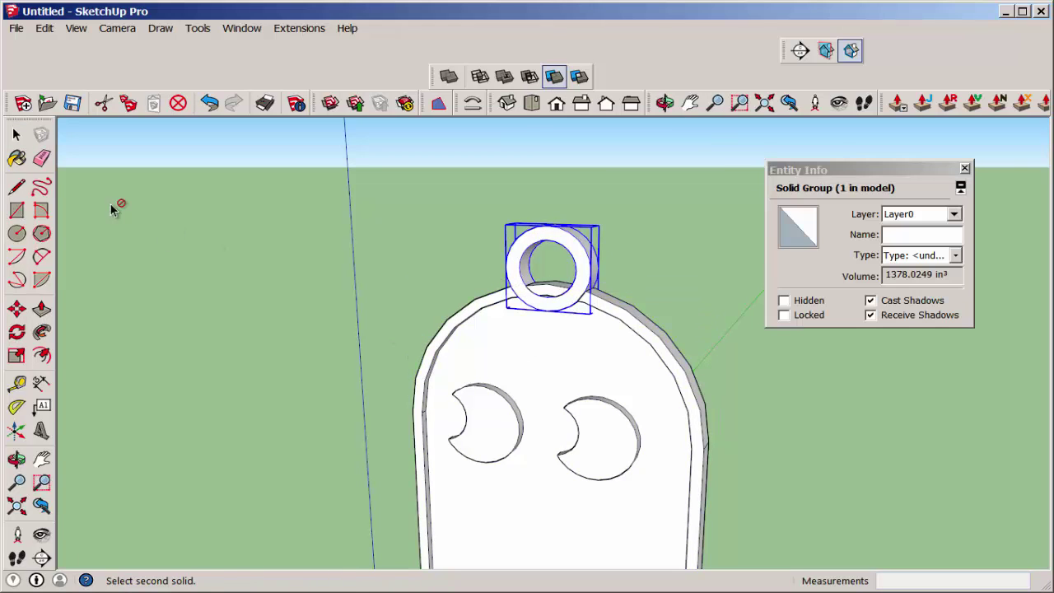
pyautogui.click(17, 134)
pyautogui.click(216, 234)
pyautogui.moveTo(329, 303); pyautogui.dragTo(391, 361, button='middle')
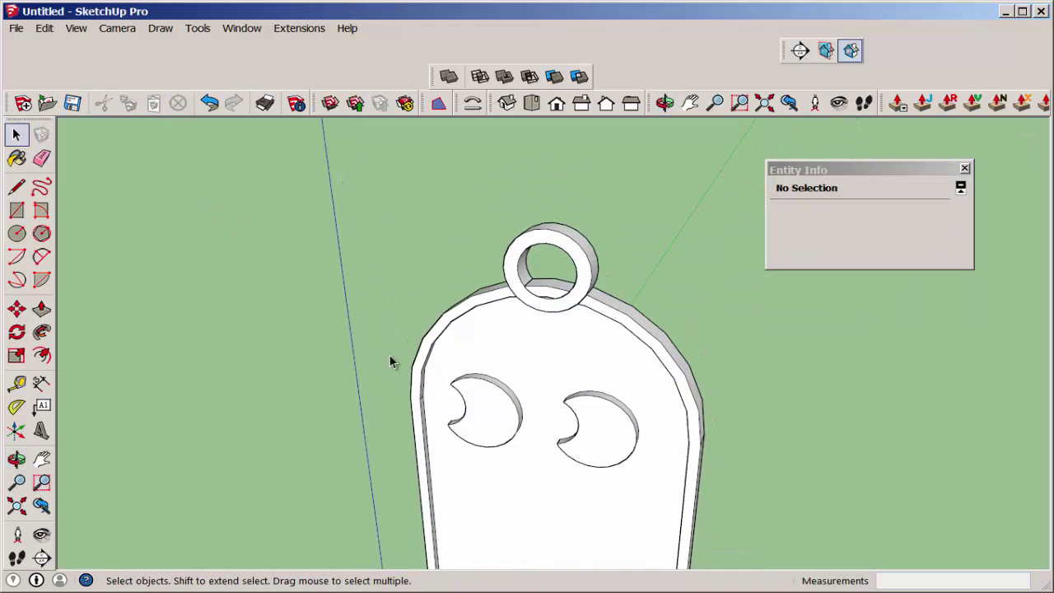
# Inside the body group, delete the leftover faces and stray edge in the ring's opening.
pyautogui.doubleClick(543, 321)
pyautogui.scroll(2, 543, 321)
pyautogui.doubleClick(550, 305)
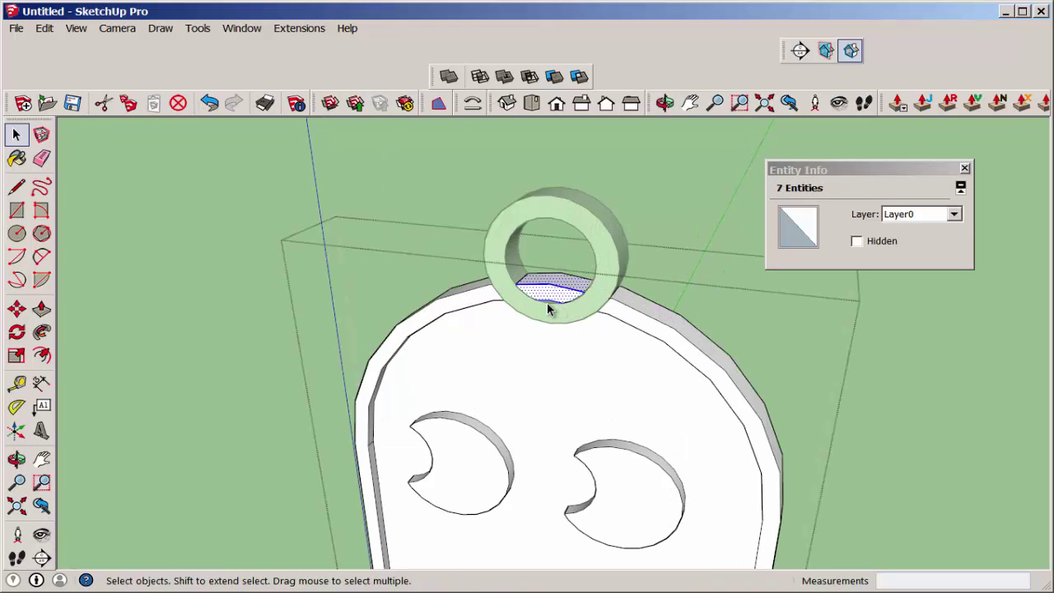
pyautogui.press('Delete')
pyautogui.scroll(2, 547, 300)
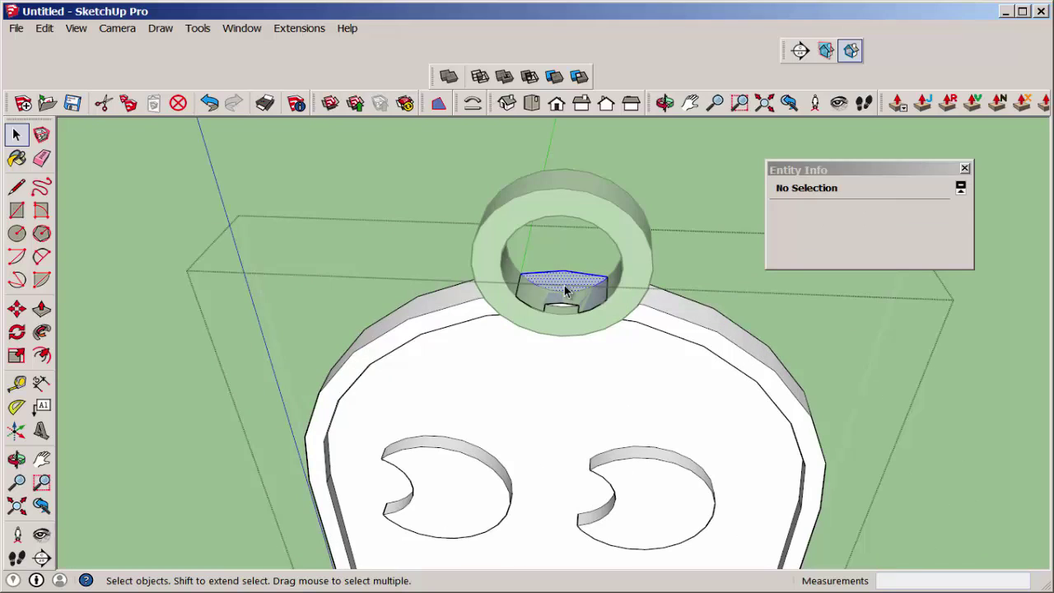
pyautogui.doubleClick(564, 287)
pyautogui.press('Delete')
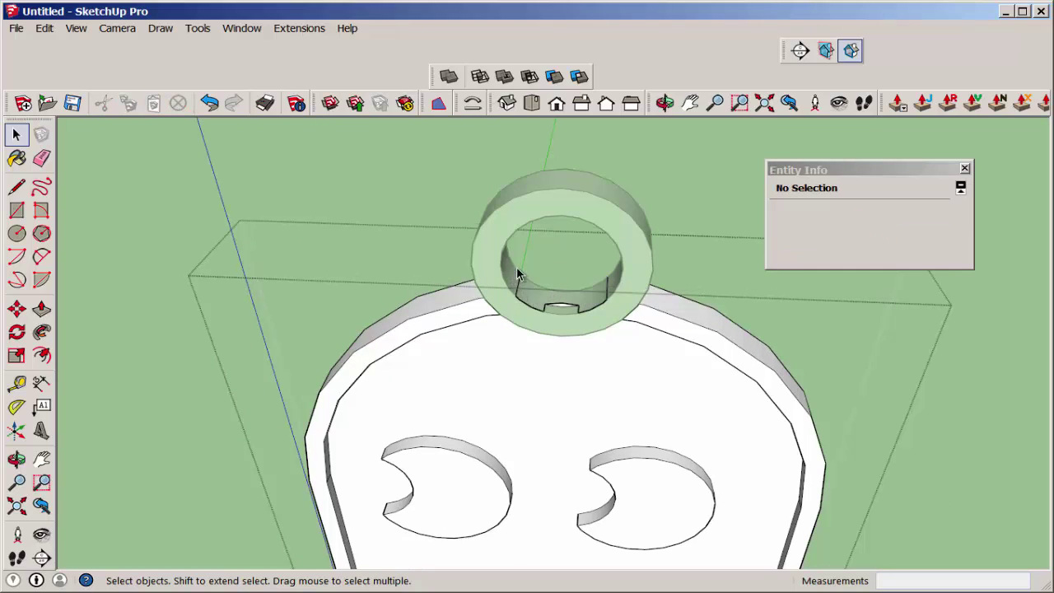
pyautogui.click(609, 314)
pyautogui.press('Delete')
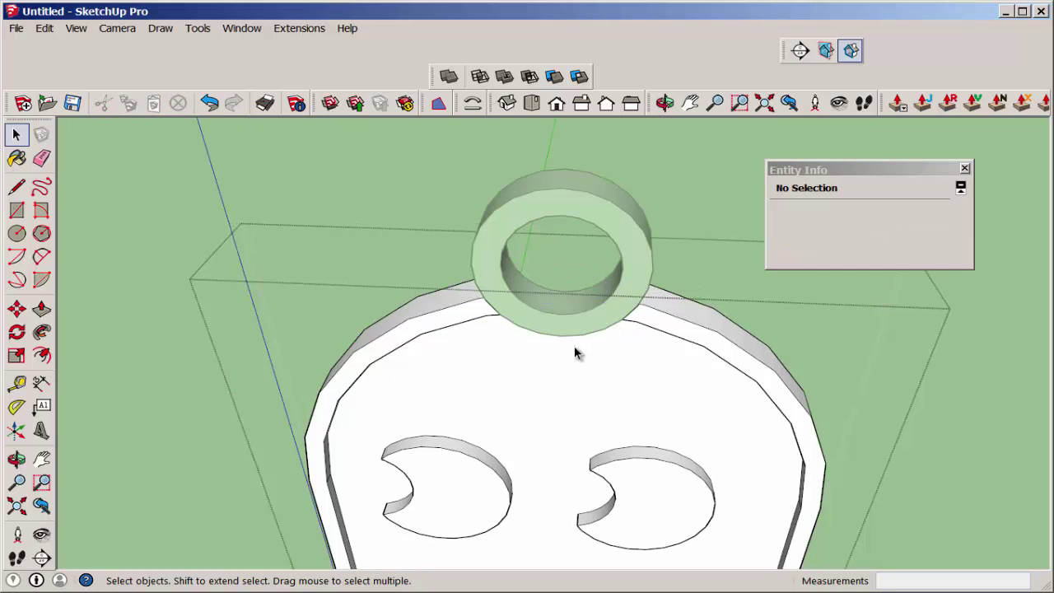
pyautogui.moveTo(576, 352); pyautogui.dragTo(228, 197, button='middle')
pyautogui.press('Escape')
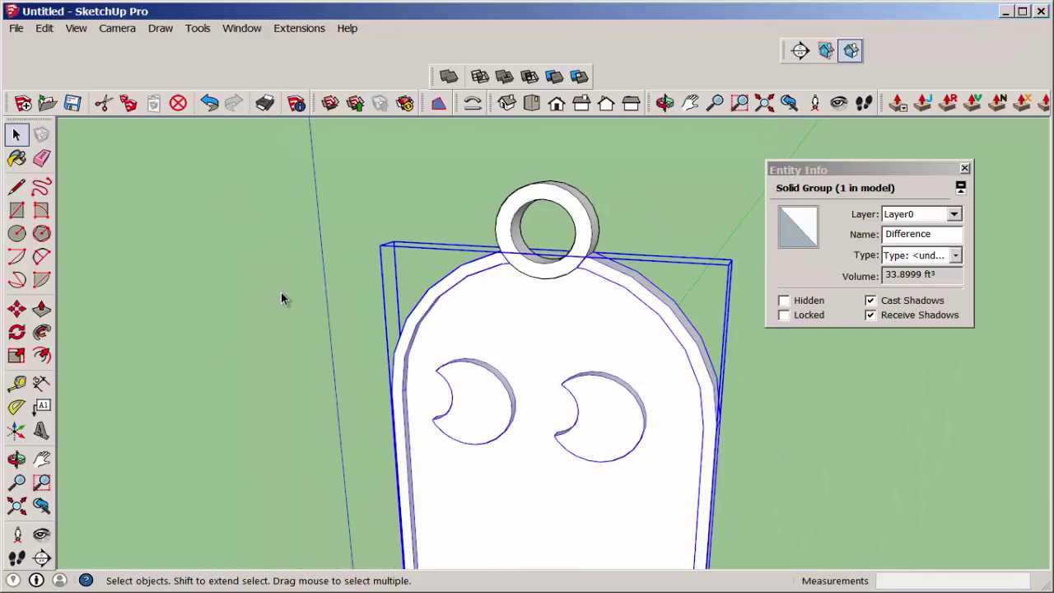
pyautogui.click(281, 298)
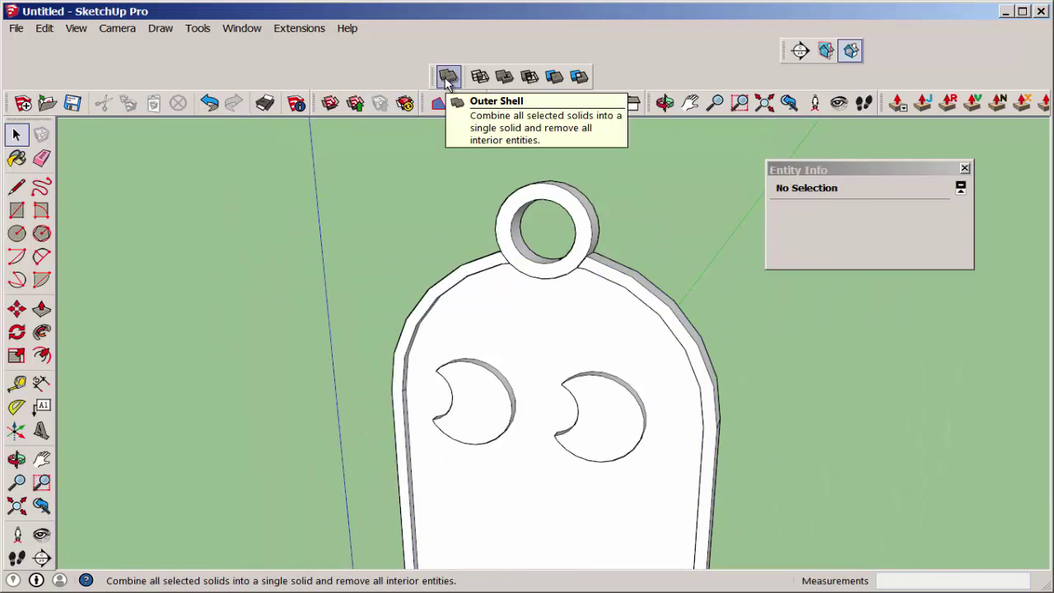
# Fuse the ring and ghost body with Outer Shell into one 34.6973 ft³ solid.
pyautogui.click(447, 78)
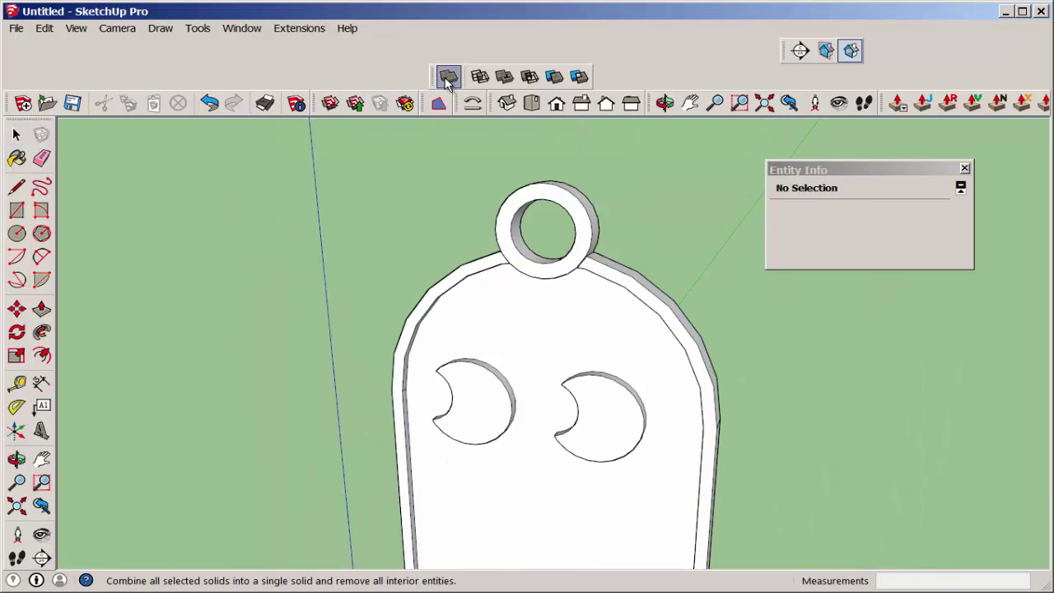
pyautogui.click(550, 194)
pyautogui.click(550, 194)
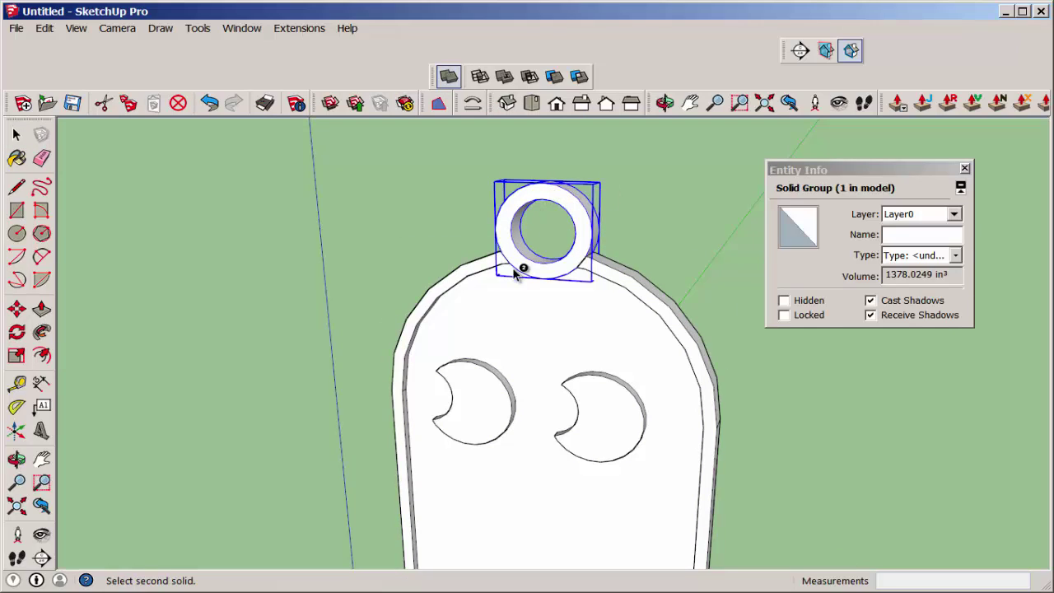
pyautogui.click(532, 320)
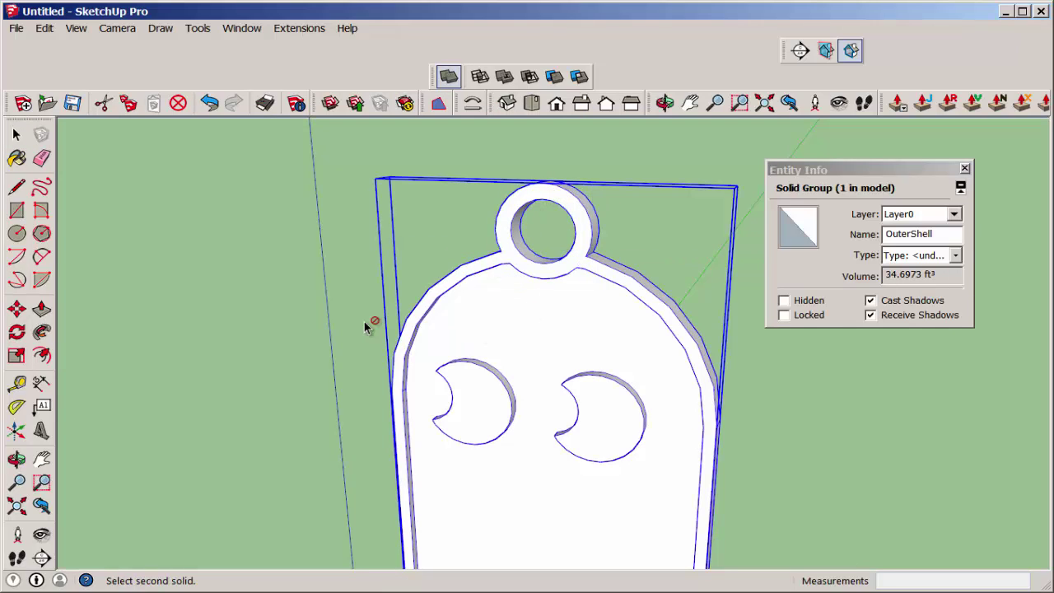
pyautogui.moveTo(364, 327); pyautogui.dragTo(640, 414, button='middle')
pyautogui.press('space')
pyautogui.click(536, 349)
pyautogui.scroll(4, 512, 346)
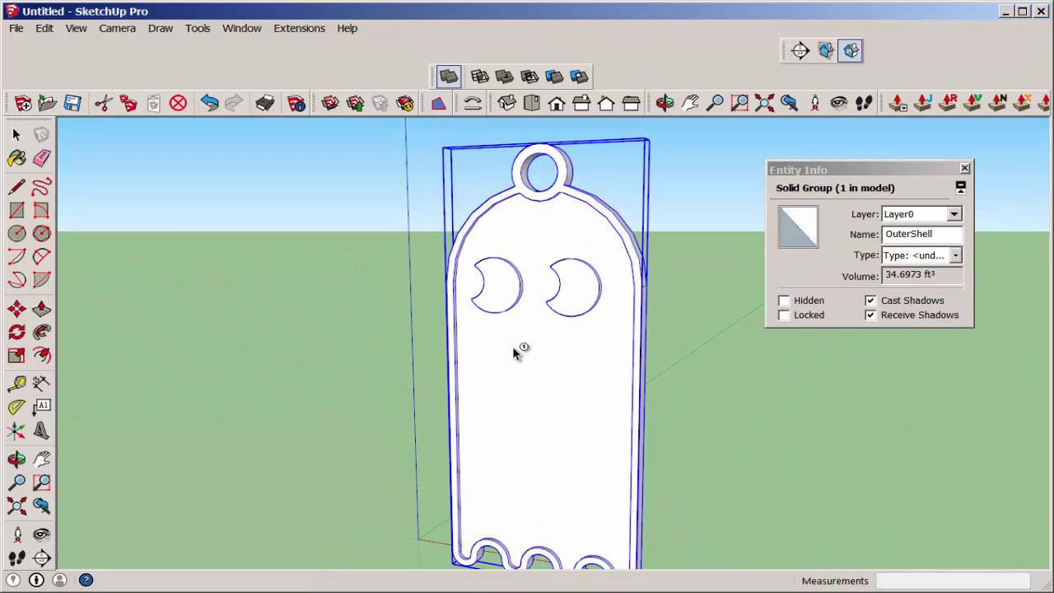
pyautogui.click(339, 350)
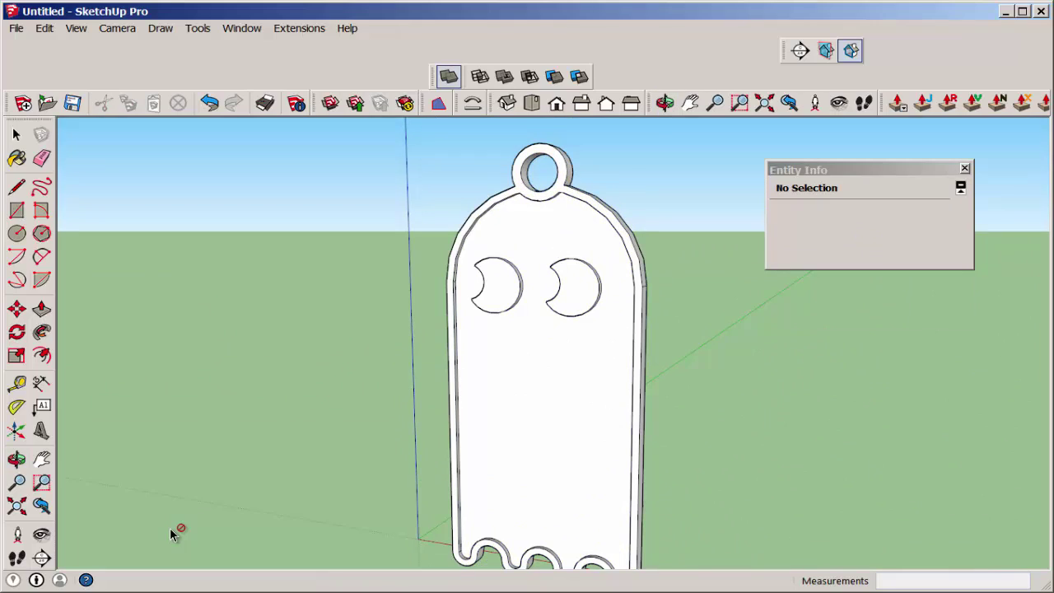